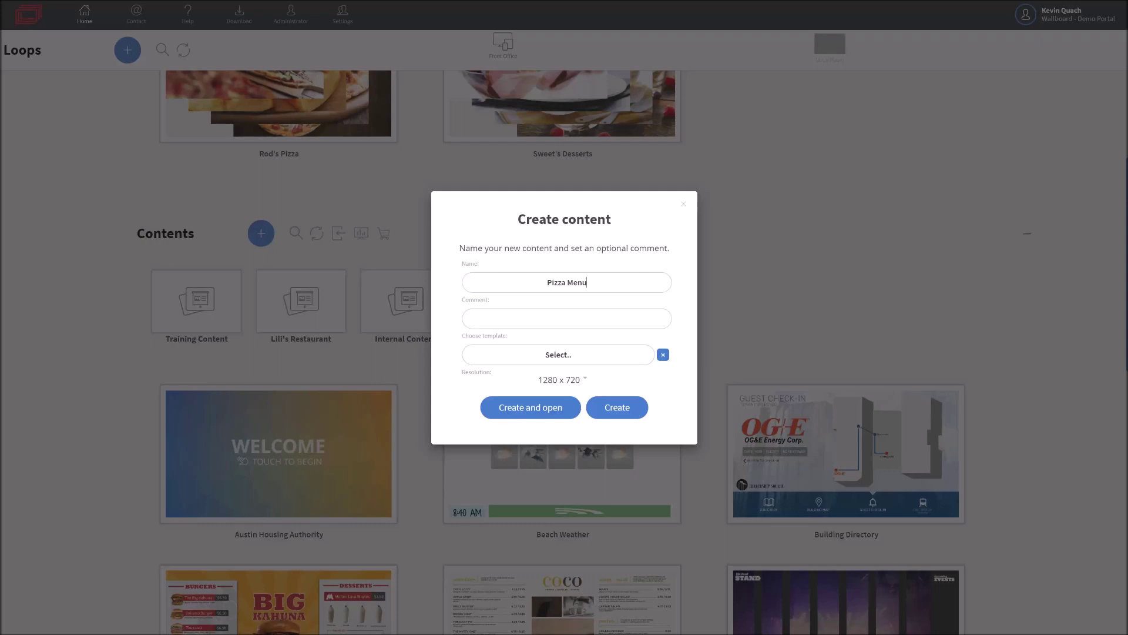
Step: Create and open the Pizza Menu content, then add a title text element reading "Rod's Pizzas" in the page's upper-left area
left_click(538, 418)
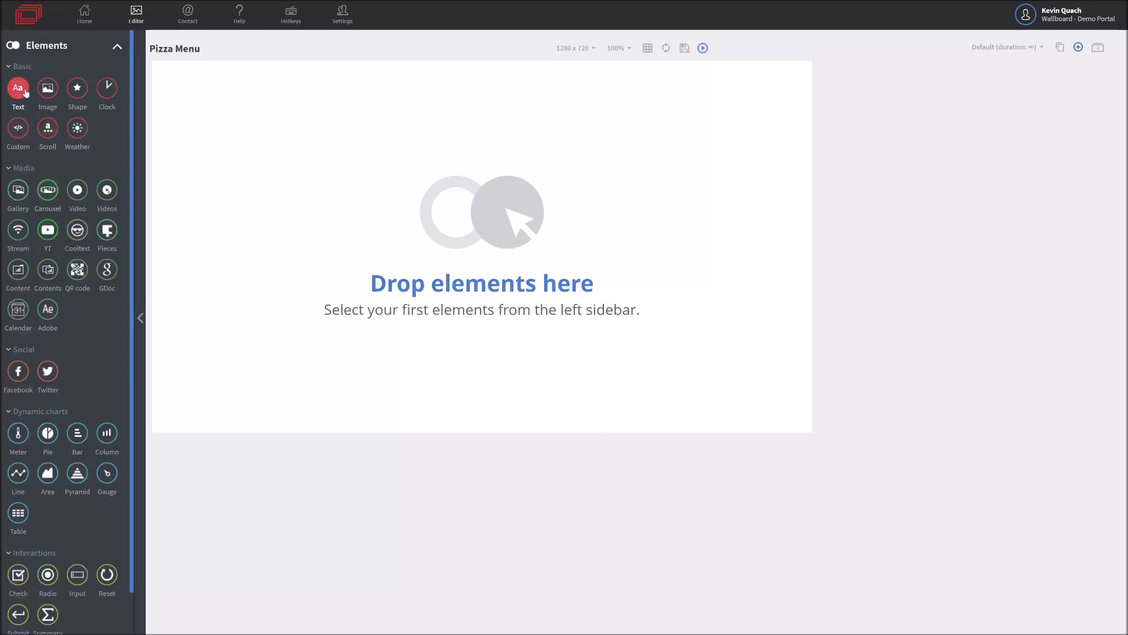
left_click_drag(25, 92, 222, 100)
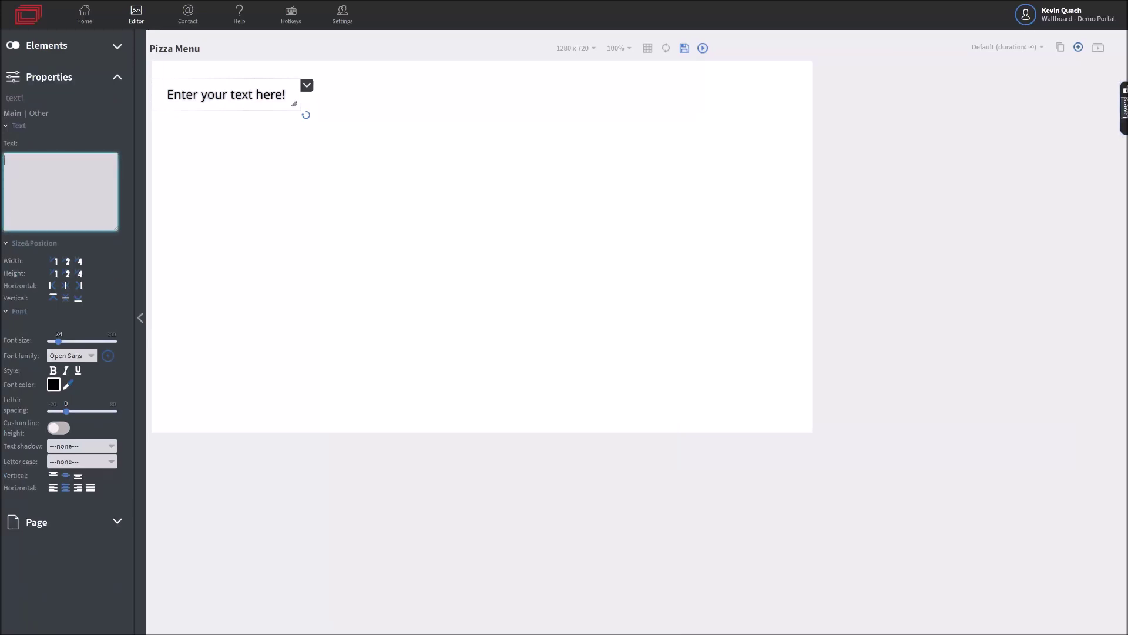
type("Pizzas")
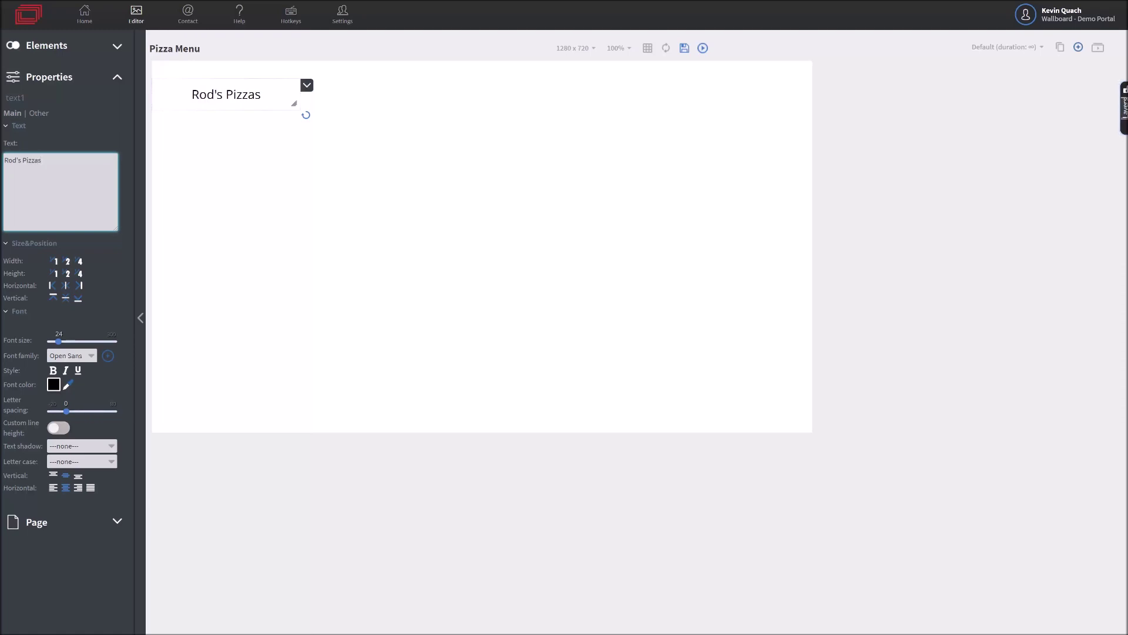
Step: Format the Rod's Pizzas title at font size 57 in the Amazing Kids font and enlarge its box to about half the page width
left_click_drag(58, 341, 66, 344)
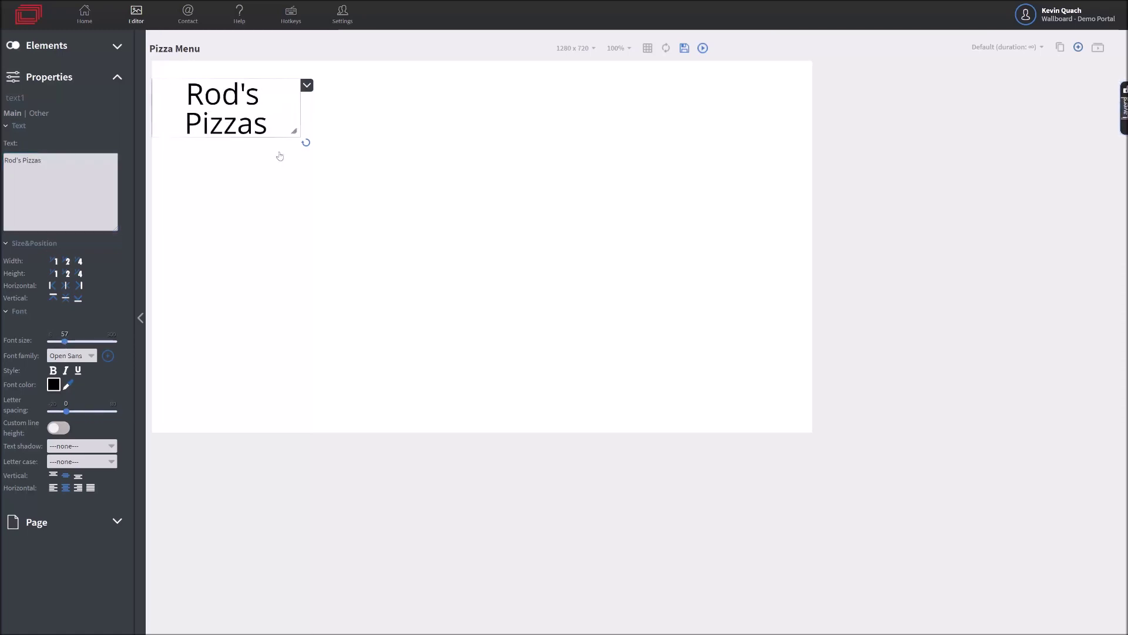
left_click_drag(294, 128, 376, 121)
left_click_drag(306, 122, 304, 101)
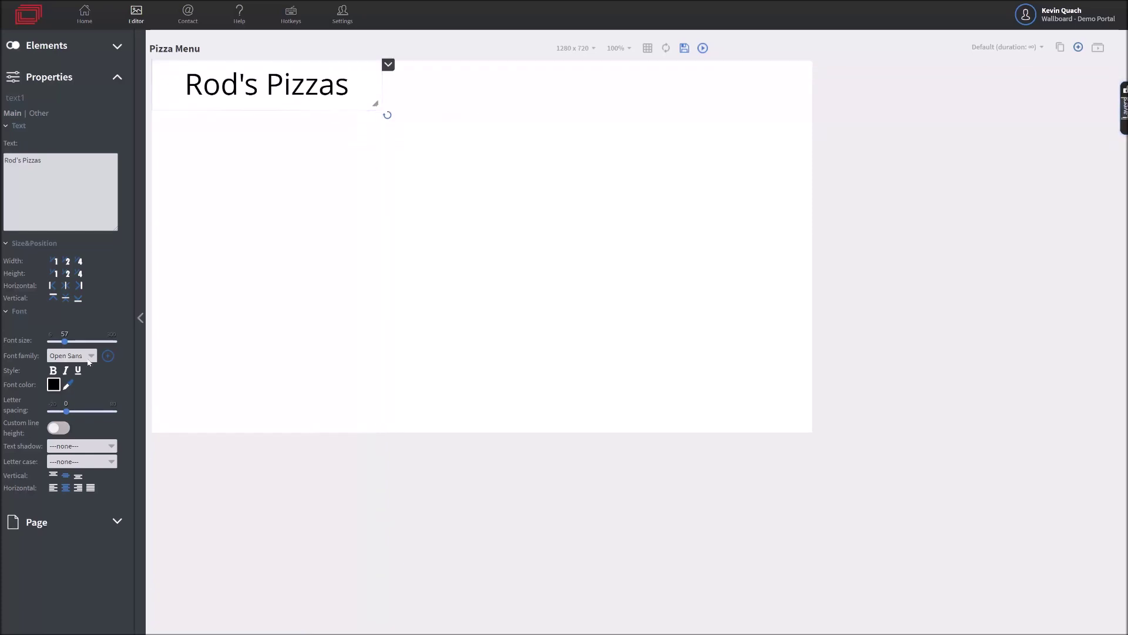
left_click(88, 360)
scroll(170, 168, "up", 3)
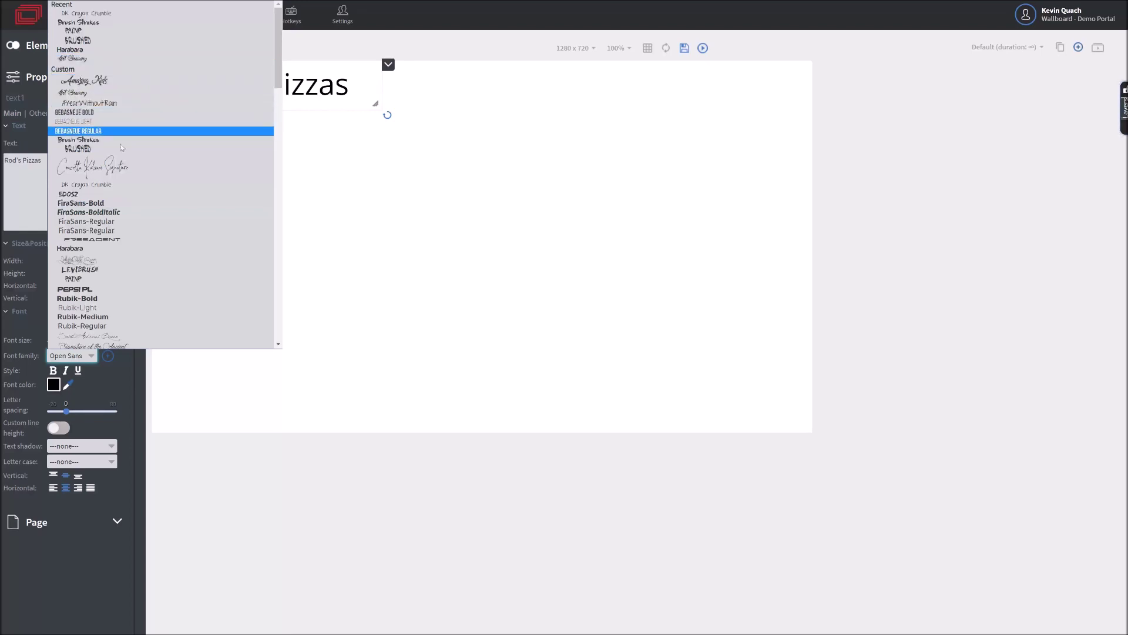
left_click(121, 85)
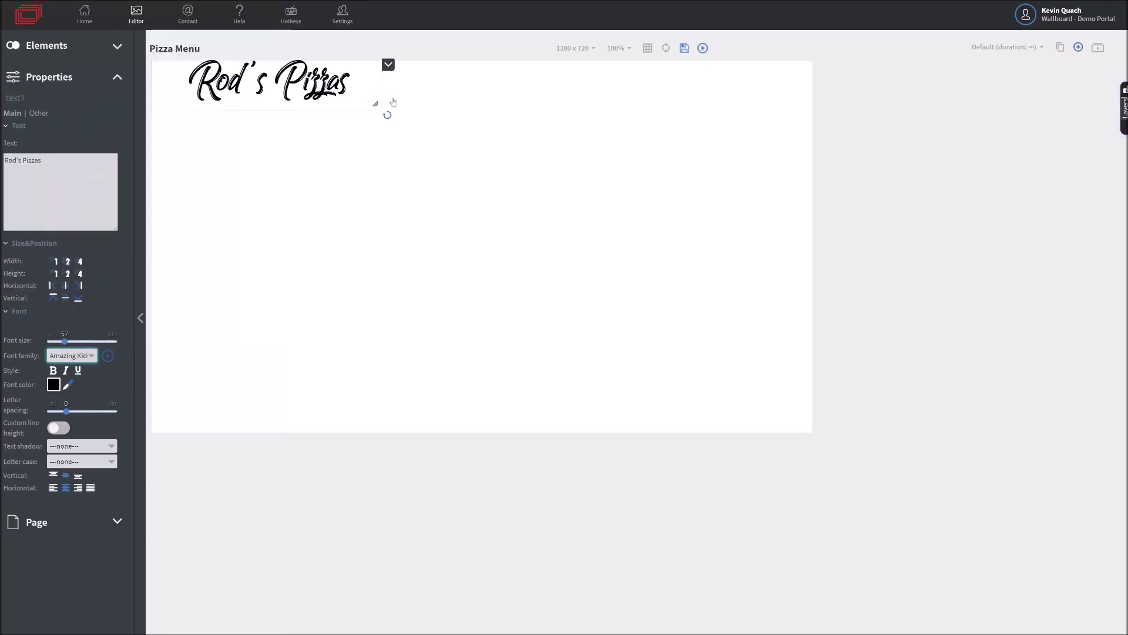
left_click_drag(371, 103, 479, 139)
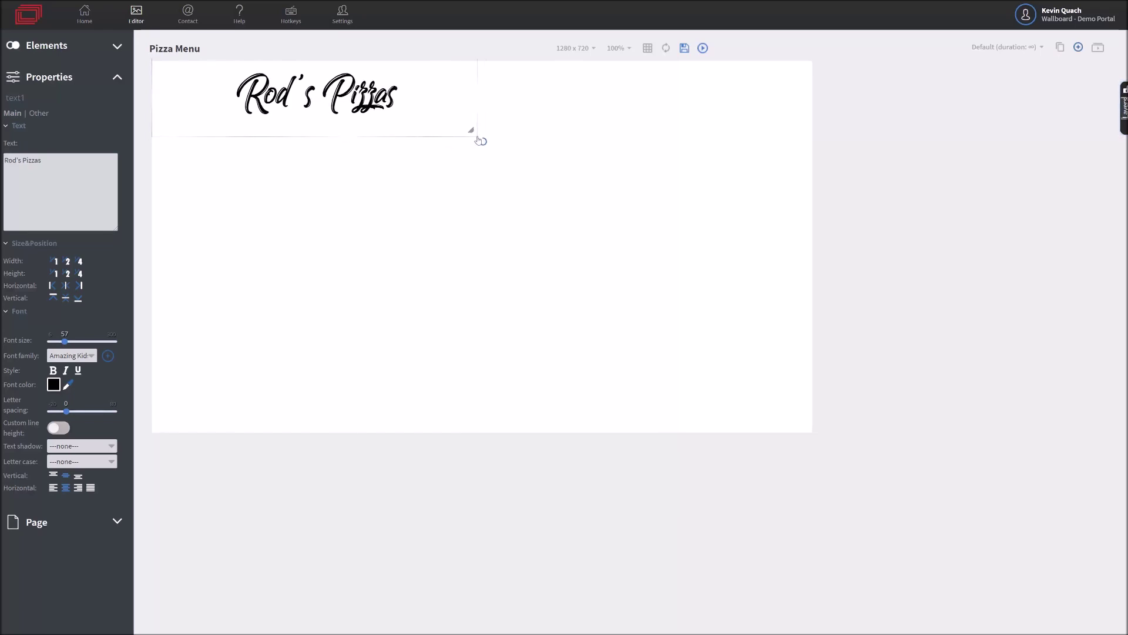
Step: Add a second text element below the title near the page's left edge
left_click(116, 49)
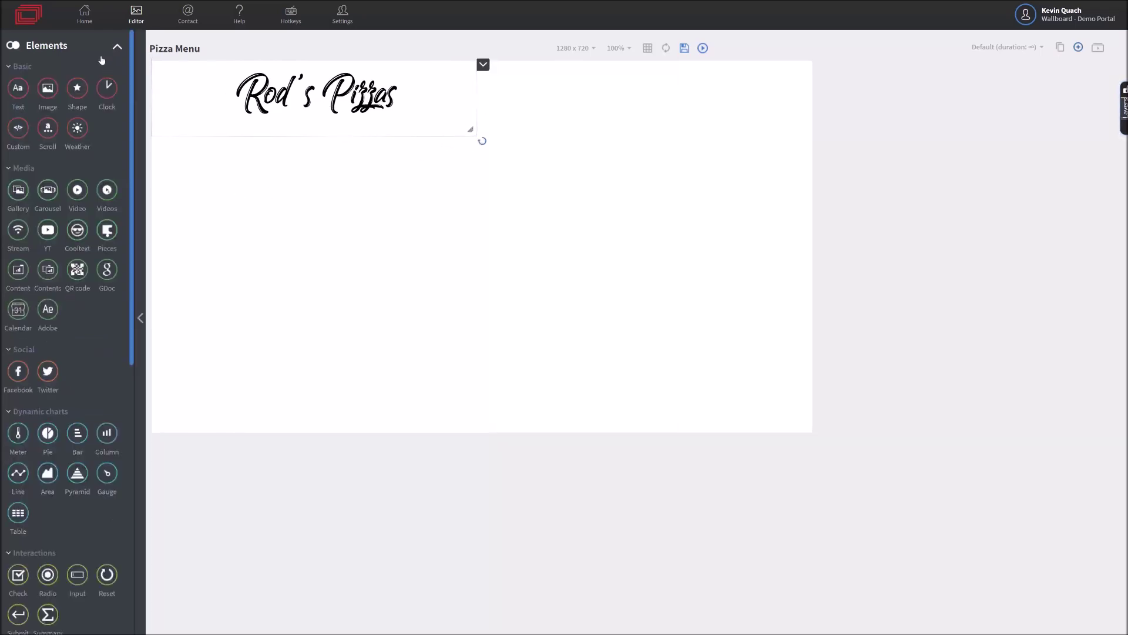
left_click_drag(76, 99, 200, 167)
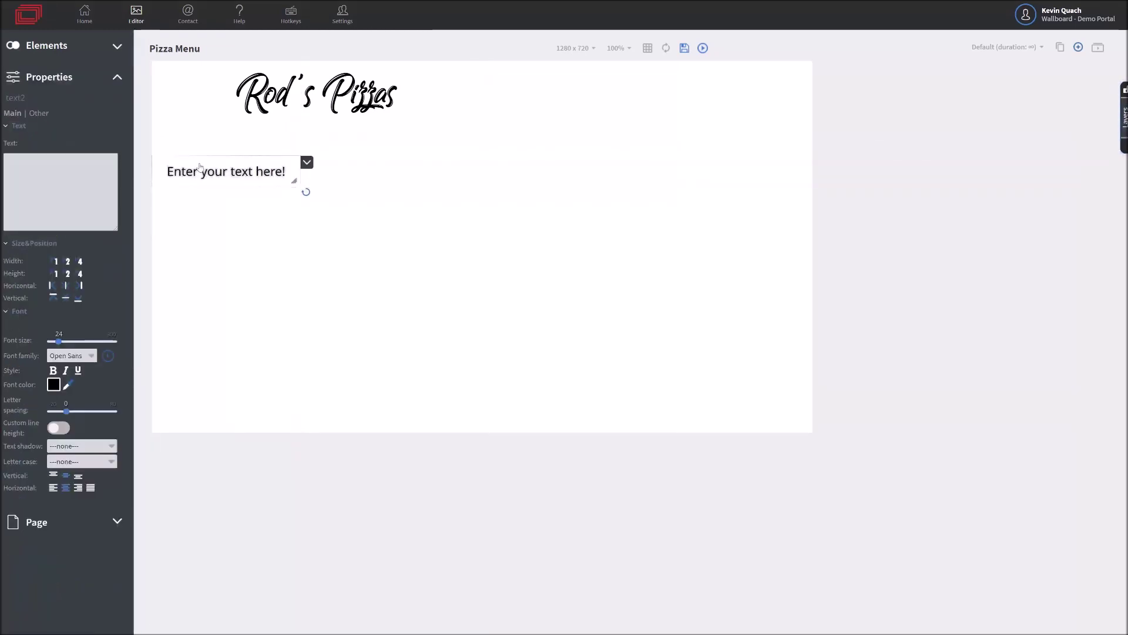
left_click(65, 356)
scroll(135, 153, "up", 5)
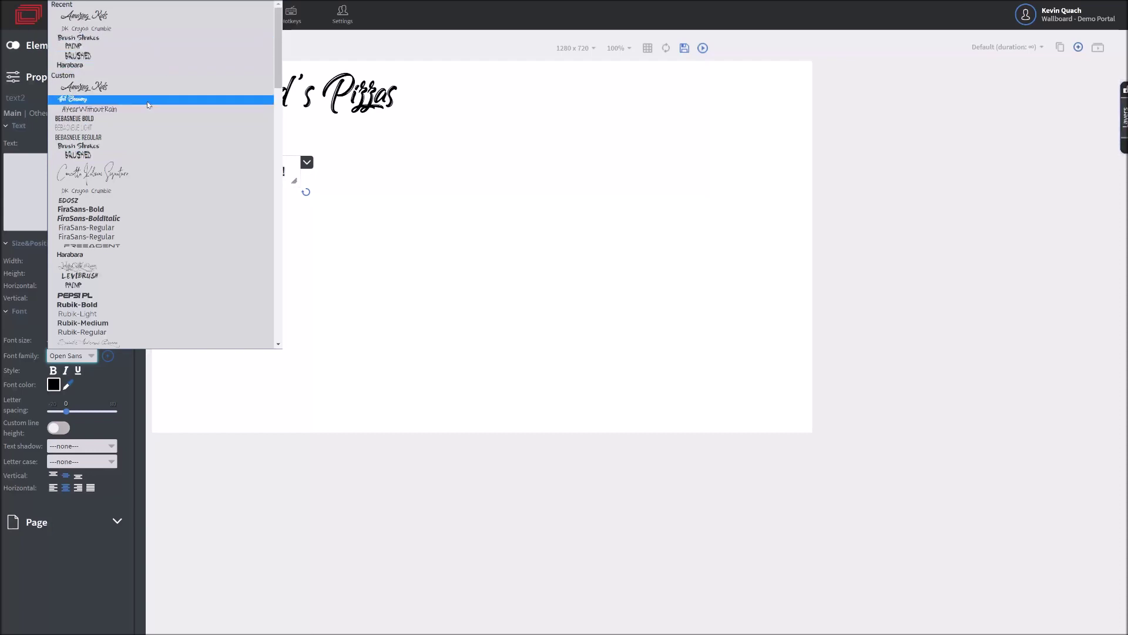
left_click(145, 41)
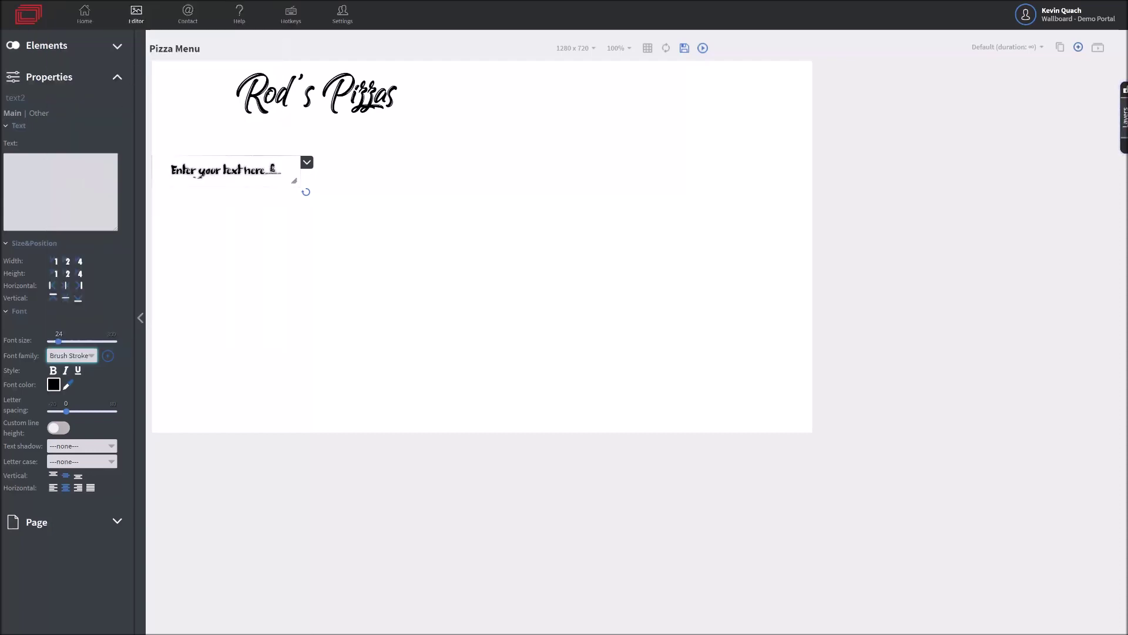
Step: Set the new text element's font to AYearWithoutRain and its text to "Pepperoni Pizza"
left_click(66, 358)
scroll(141, 177, "down", 1)
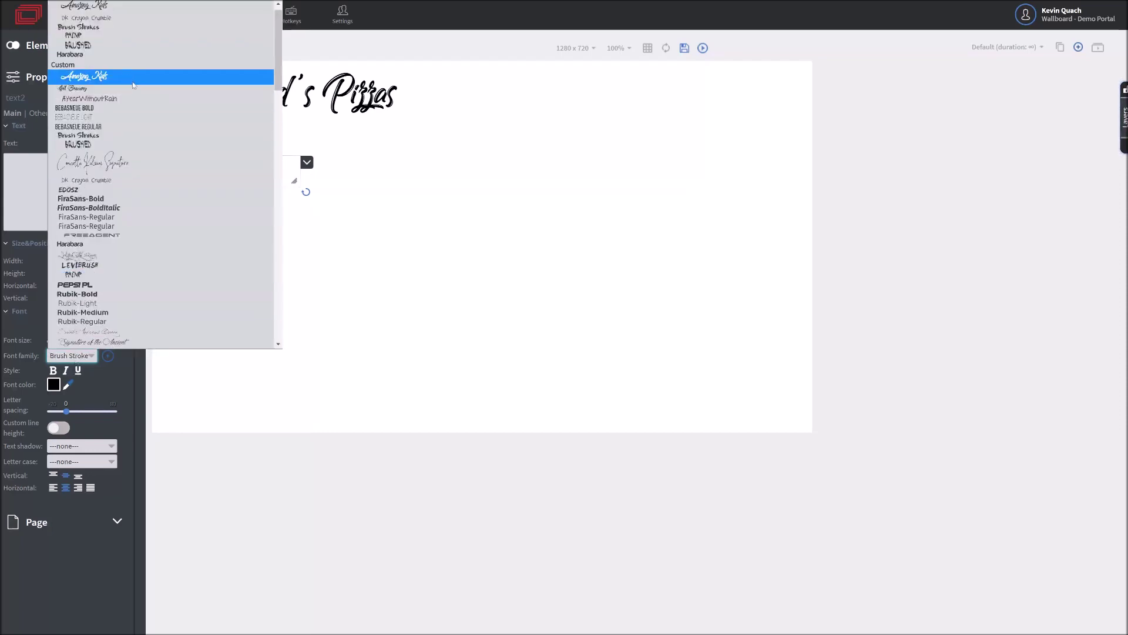
scroll(141, 65, "up", 1)
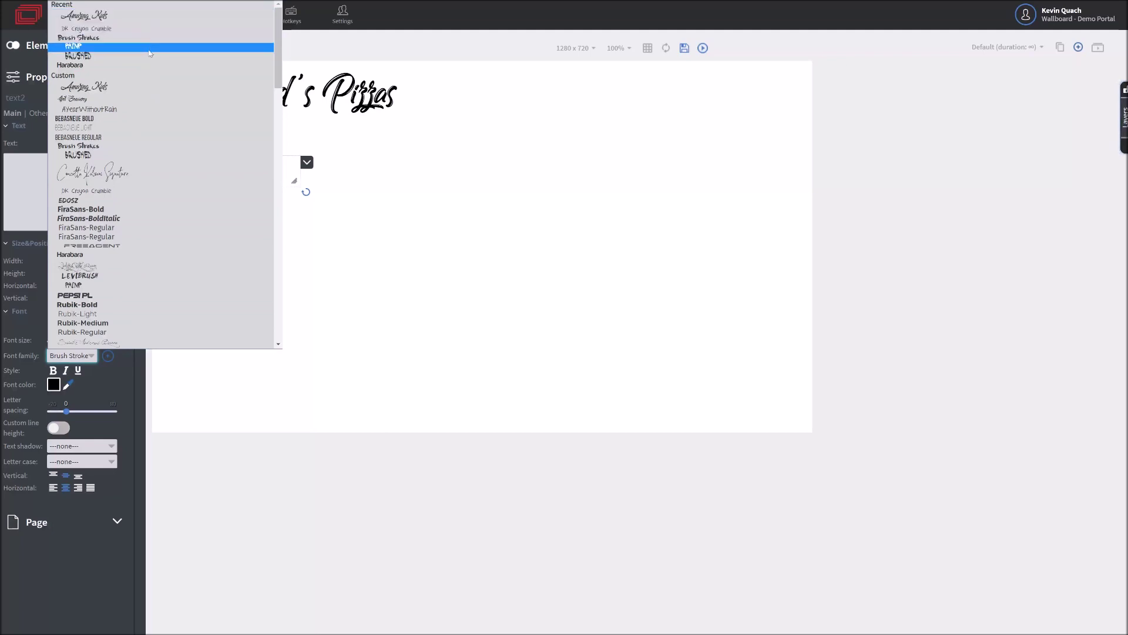
left_click(157, 112)
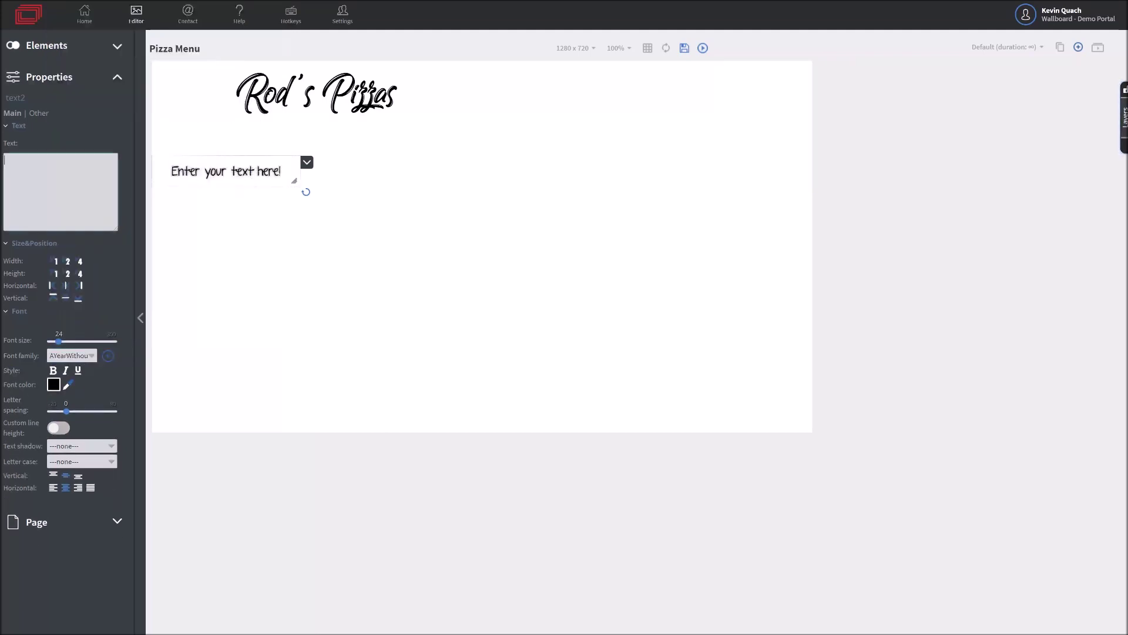
type("epperoni Pizza")
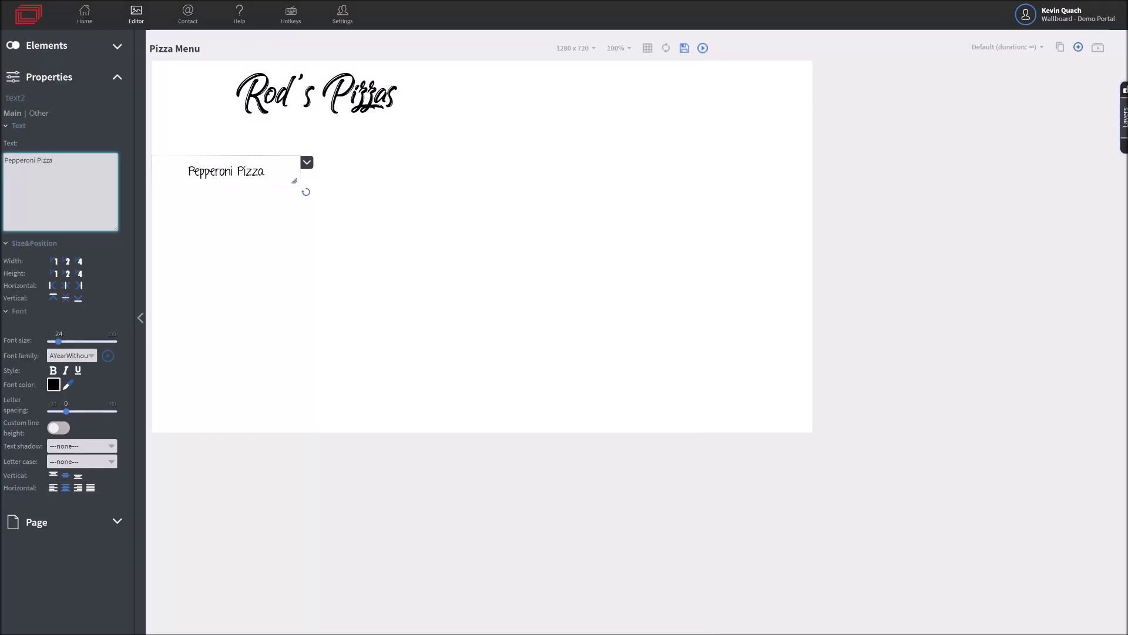
Step: Widen the Pepperoni Pizza text box and stack two copies below it, reading "Cheese Pizza" and "Supreme Pizza"
left_click_drag(292, 179, 346, 185)
key("ctrl+c")
key("ctrl+v")
left_click_drag(257, 178, 252, 255)
key("ctrl+v")
left_click_drag(274, 178, 271, 346)
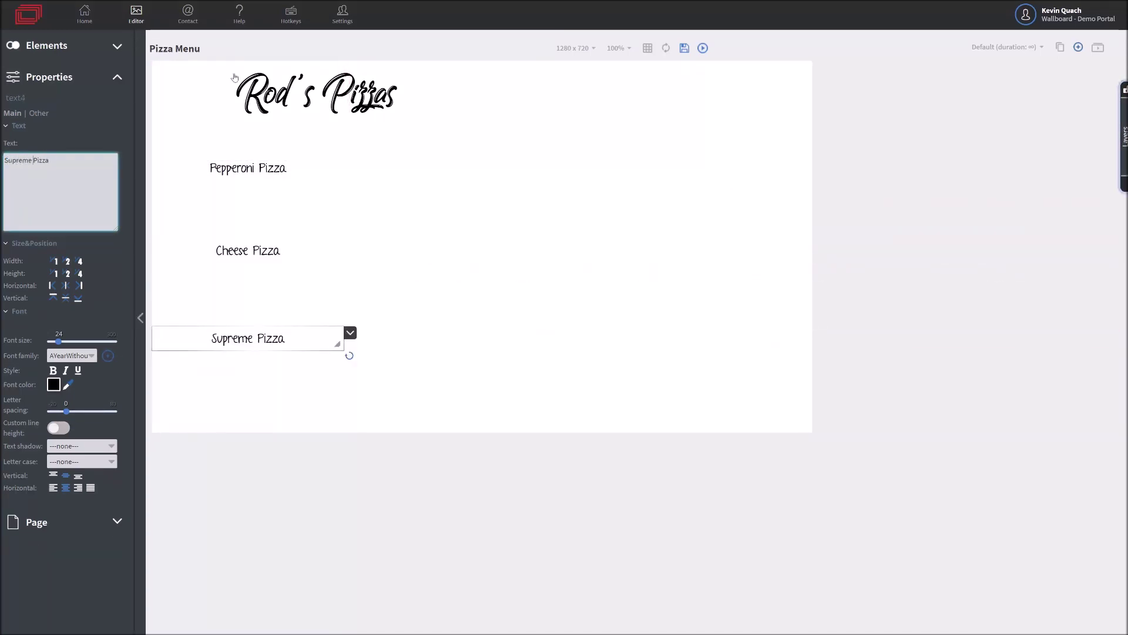
Step: Copy the Pepperoni Pizza text into a price label beside it reading "$8.95"
left_click(237, 170)
key("ctrl+c")
key("ctrl+v")
left_click_drag(237, 170, 340, 251)
triple_click(29, 161)
type("$8.95")
Step: Duplicate the price label beside the other two pizzas, with $7.95 for Cheese Pizza and $9.95 for Supreme Pizza
key("ctrl+c")
key("ctrl+v")
triple_click(30, 160)
type("$7.95")
key("ctrl+v")
left_click_drag(348, 173, 341, 336)
left_click(98, 229)
type("9")
left_click(476, 220)
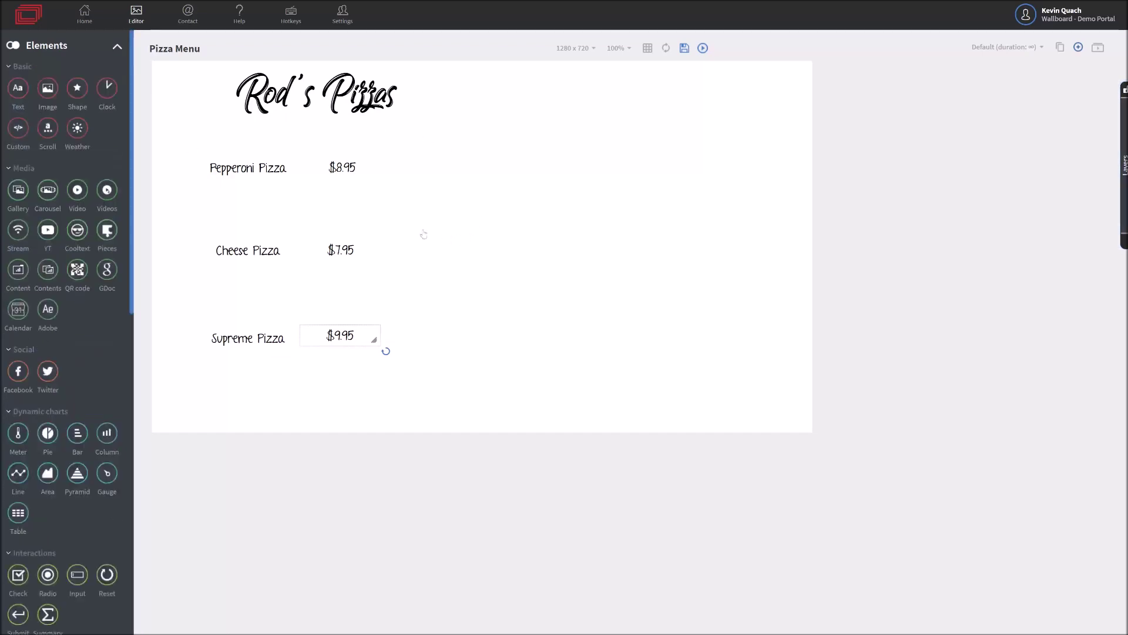
Step: Add a small image element beside the Pepperoni Pizza price and assign it the zesty pepperoni pizza picture
left_click(47, 88)
left_click_drag(225, 105, 451, 193)
left_click_drag(523, 237, 490, 213)
double_click(427, 179)
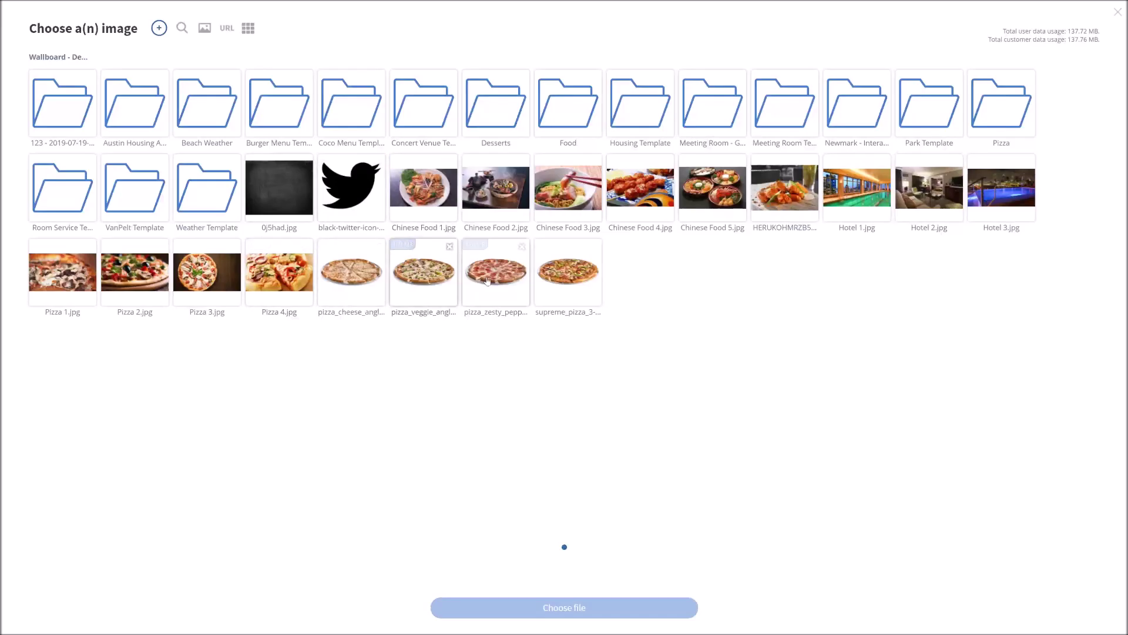
double_click(487, 281)
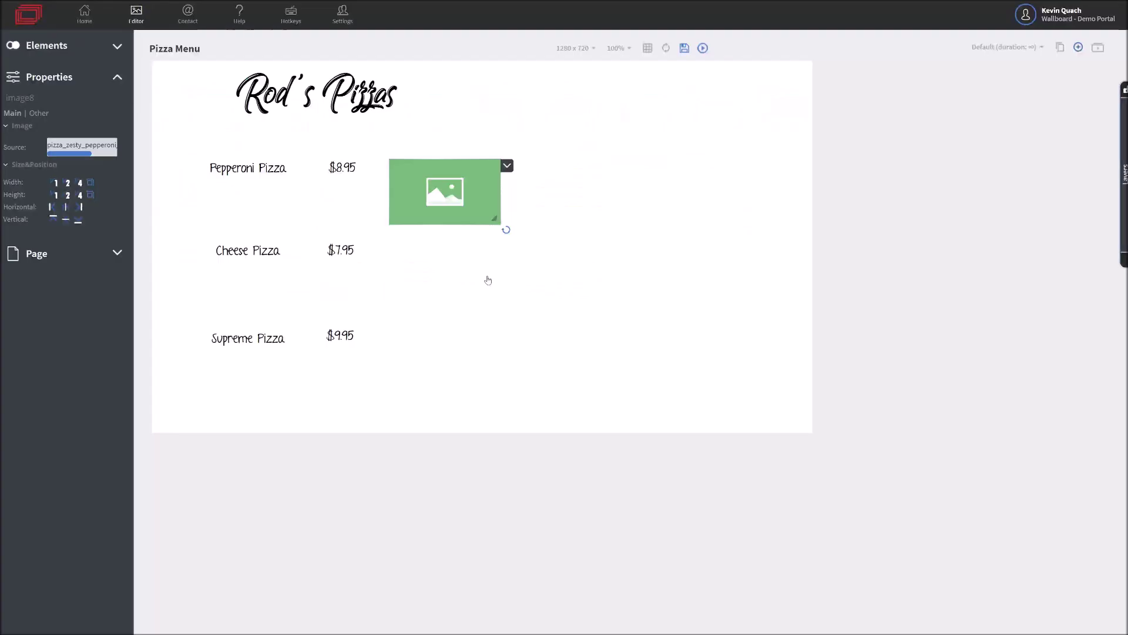
Step: Duplicate the pepperoni image beside the Cheese Pizza and Supreme Pizza rows and assign the matching cheese and supreme pizza pictures
left_click(447, 205)
left_click_drag(448, 205, 445, 366)
key("ctrl+c")
key("ctrl+v")
key("ctrl+v")
double_click(445, 271)
double_click(360, 273)
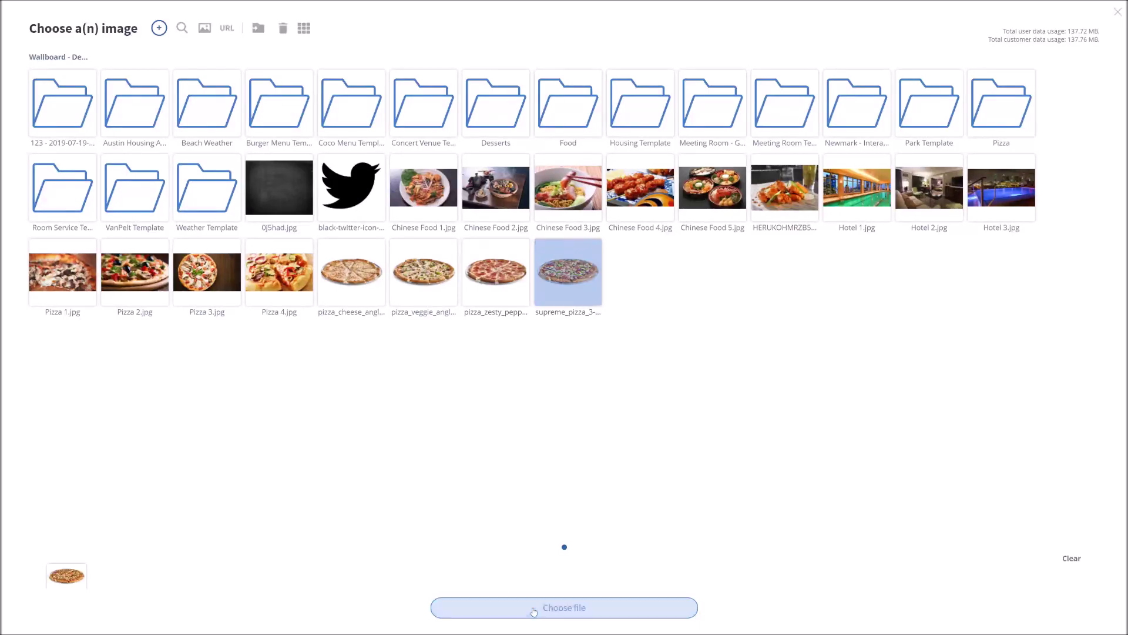
double_click(560, 295)
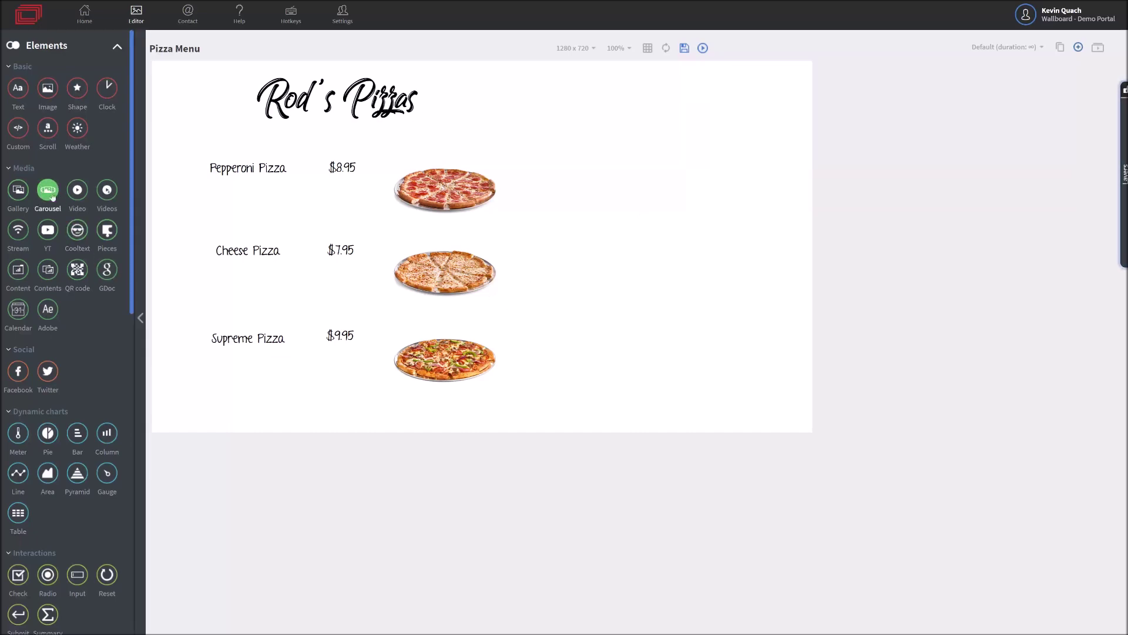
Step: Add an image gallery element and resize it to fit the page's upper-right corner, clear of the pizza images
left_click_drag(46, 198, 607, 182)
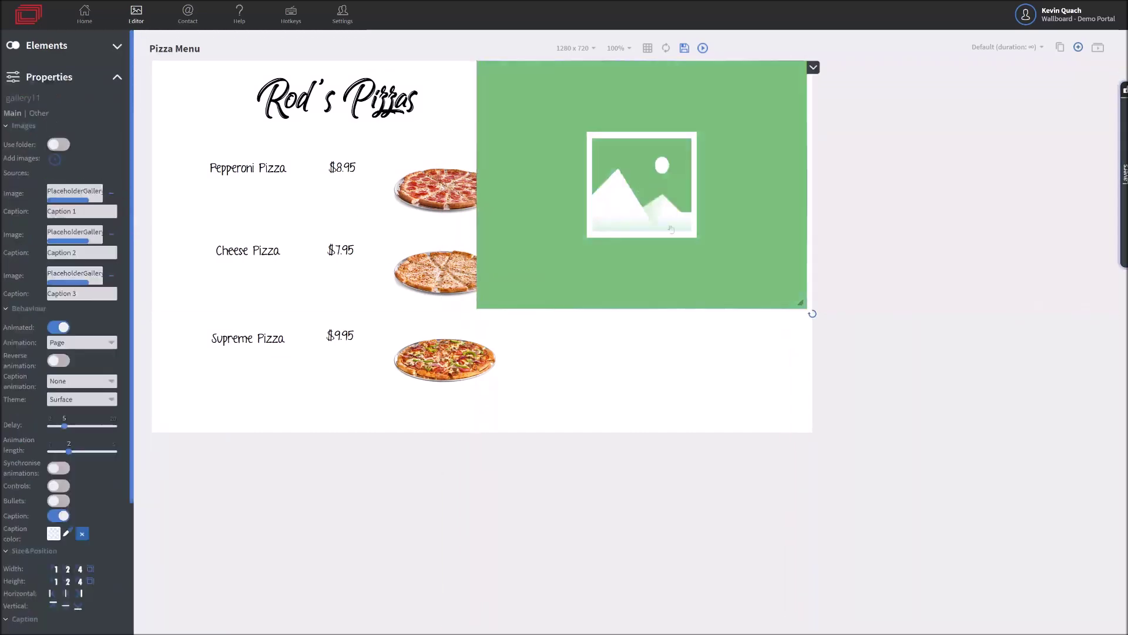
left_click_drag(798, 301, 710, 226)
left_click_drag(604, 159, 638, 169)
left_click_drag(747, 233, 814, 277)
left_click_drag(718, 234, 718, 225)
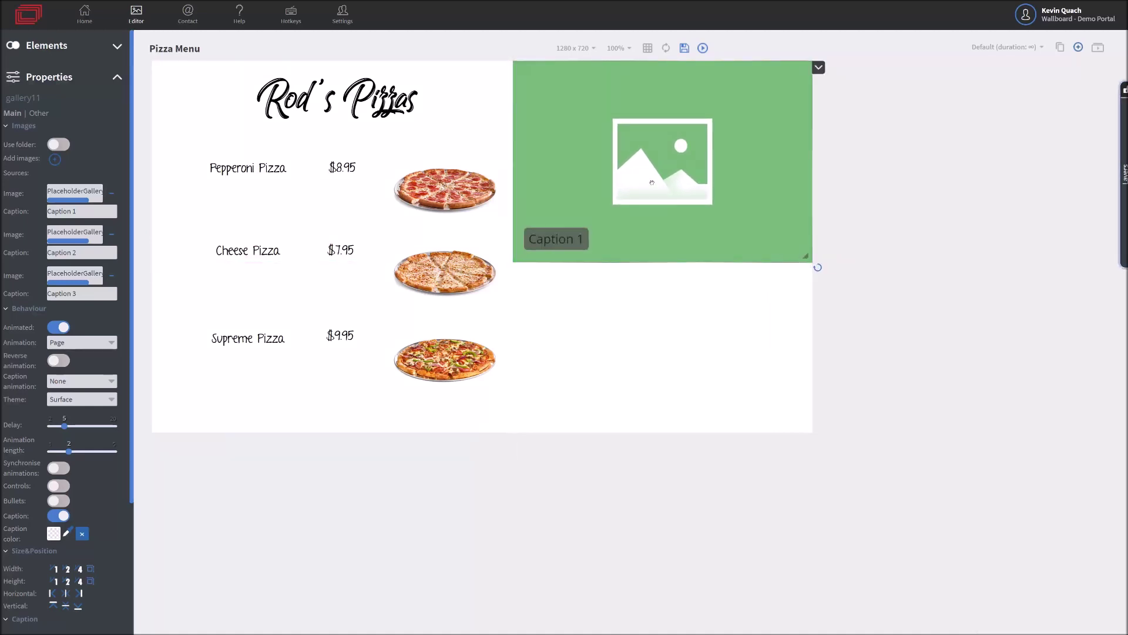
Step: Add Pizza 4.jpg to the gallery's images
double_click(695, 235)
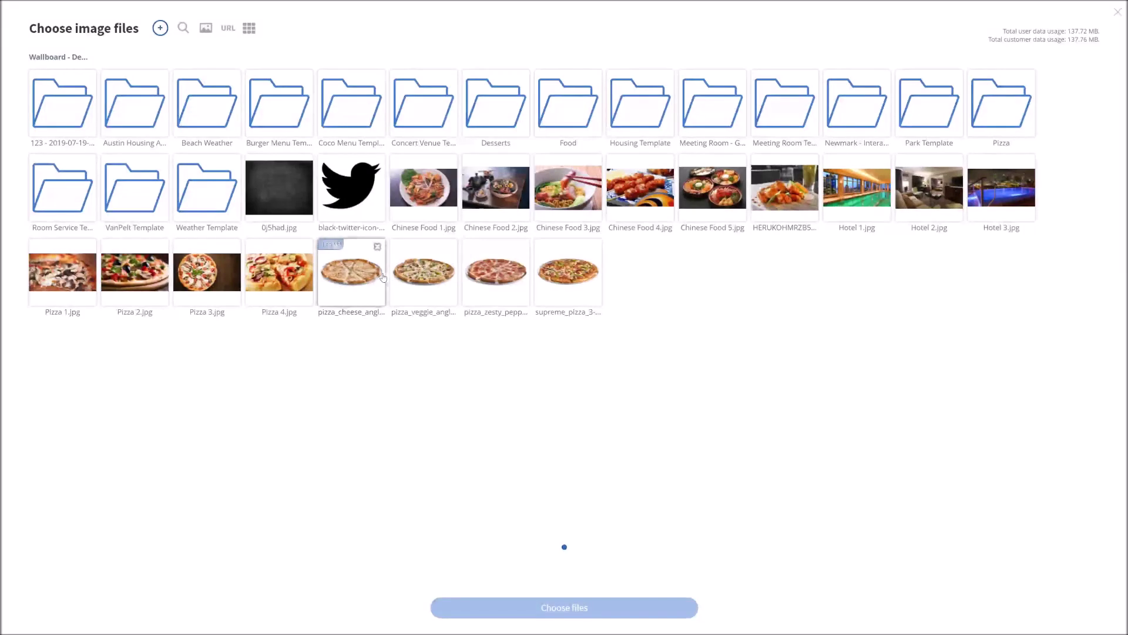
left_click(274, 291)
left_click(274, 290)
left_click(274, 291)
left_click(517, 613)
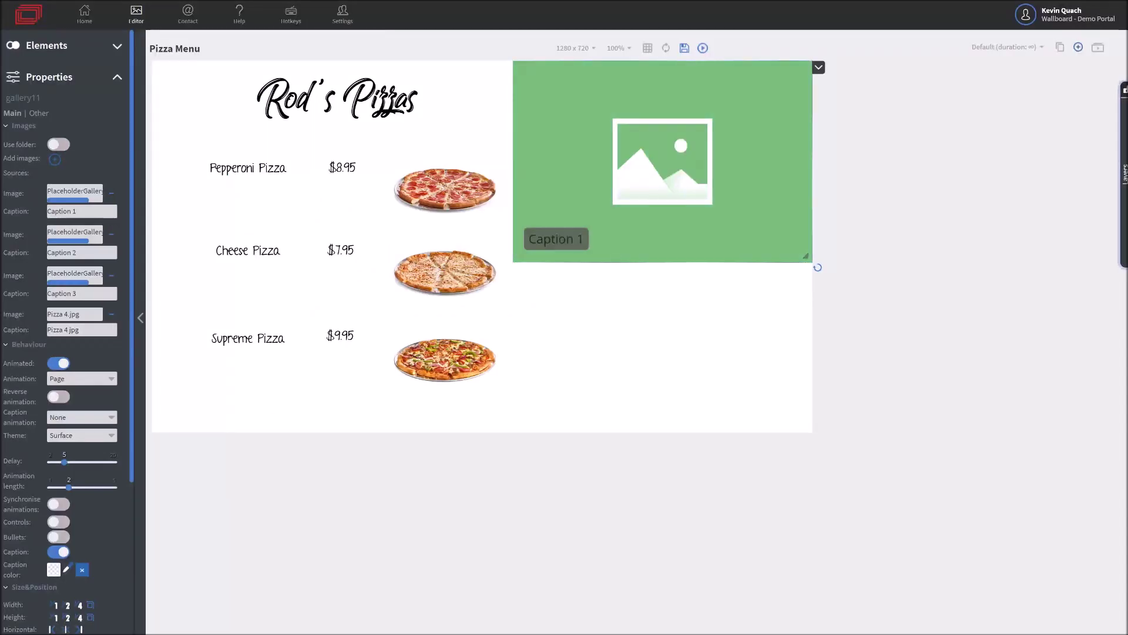
Step: Replace the gallery's three placeholder images with Pizza 1.jpg, Pizza 2.jpg and Pizza 3.jpg, in that order
left_click(74, 193)
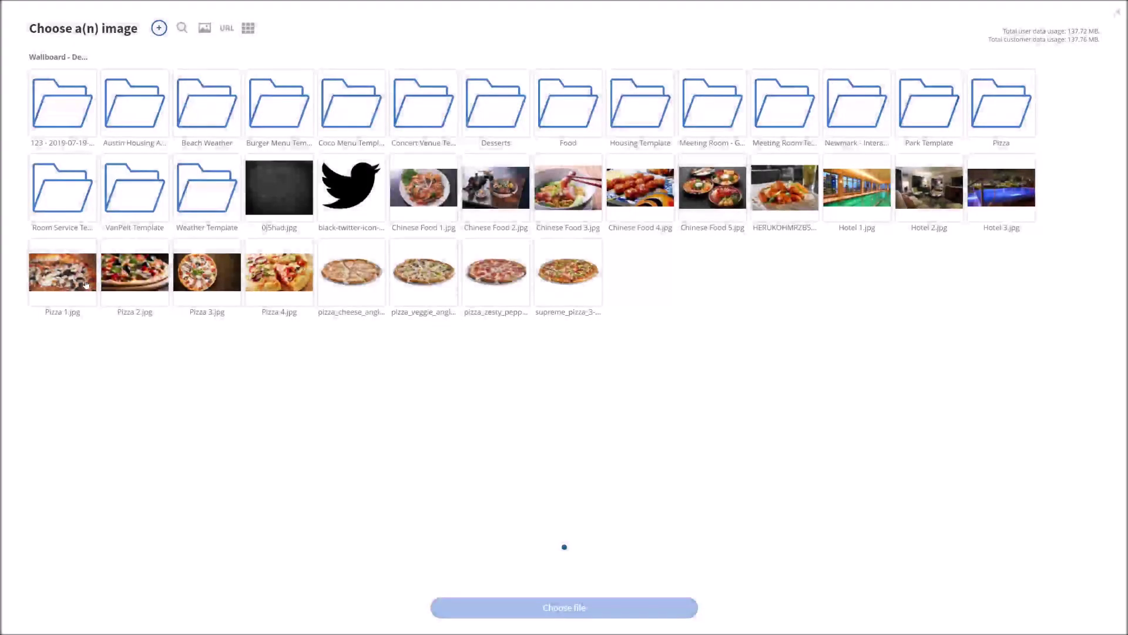
double_click(85, 284)
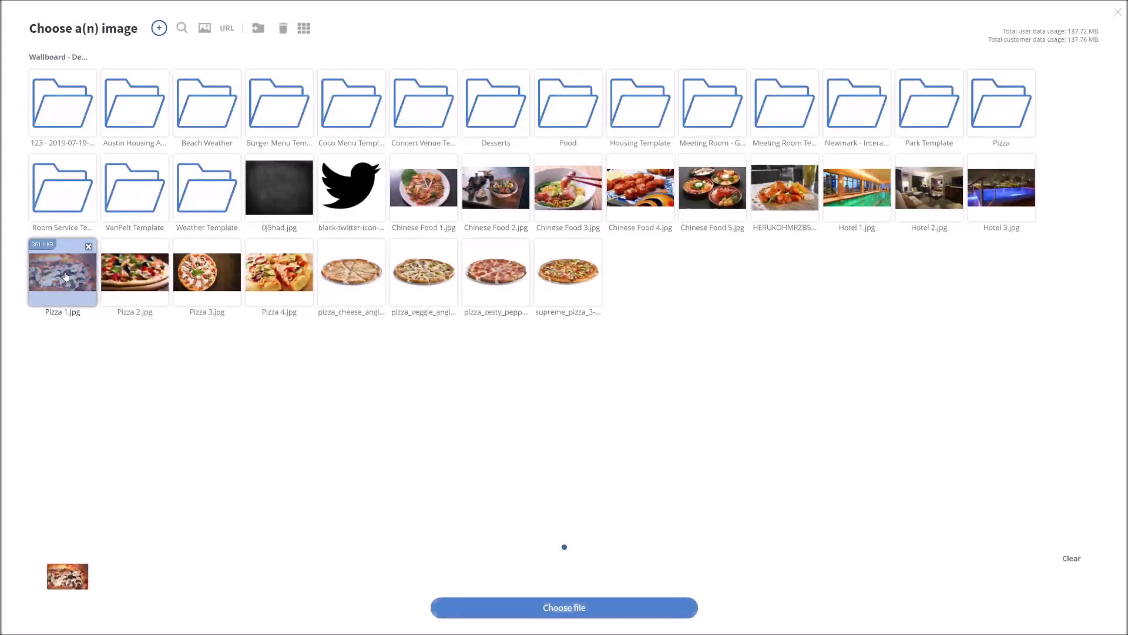
left_click(73, 234)
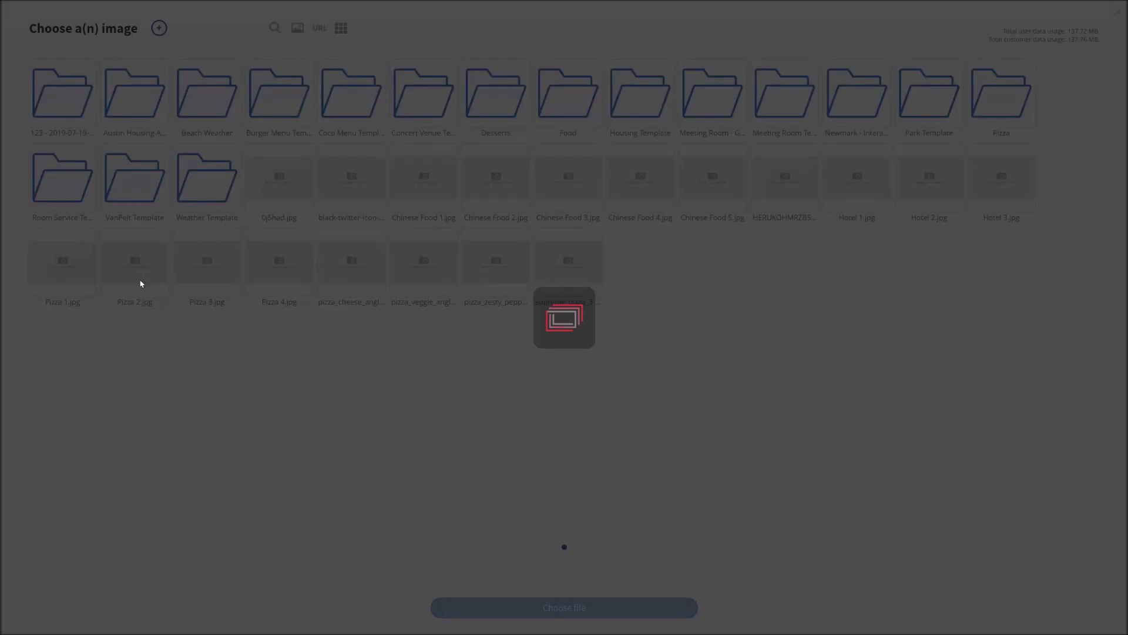
left_click(134, 275)
double_click(134, 275)
left_click(92, 266)
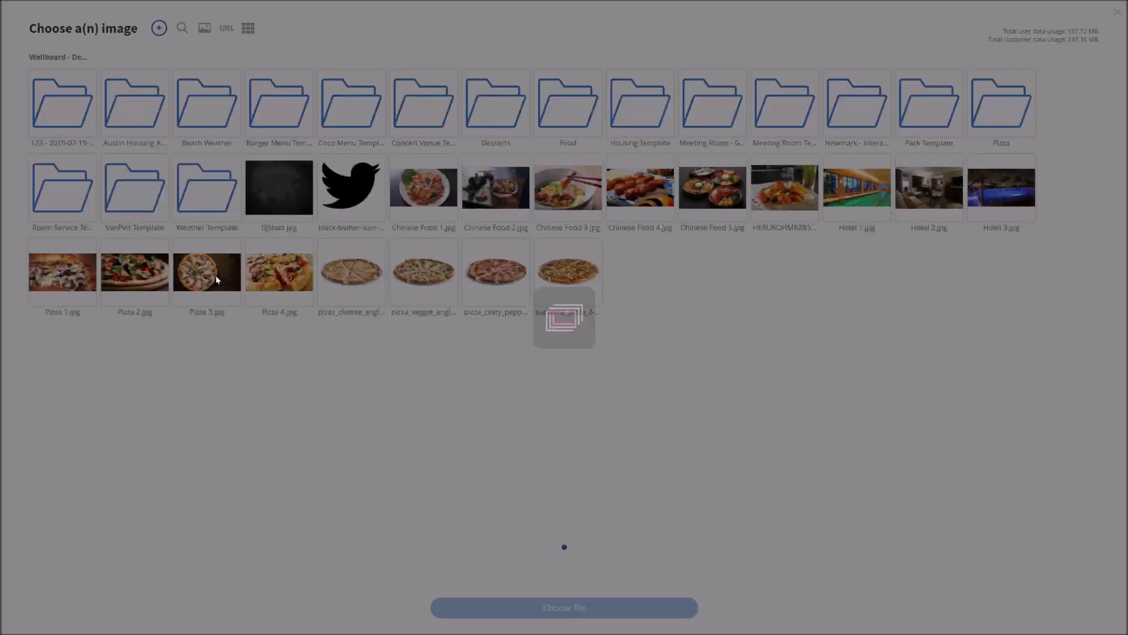
left_click(215, 278)
double_click(214, 278)
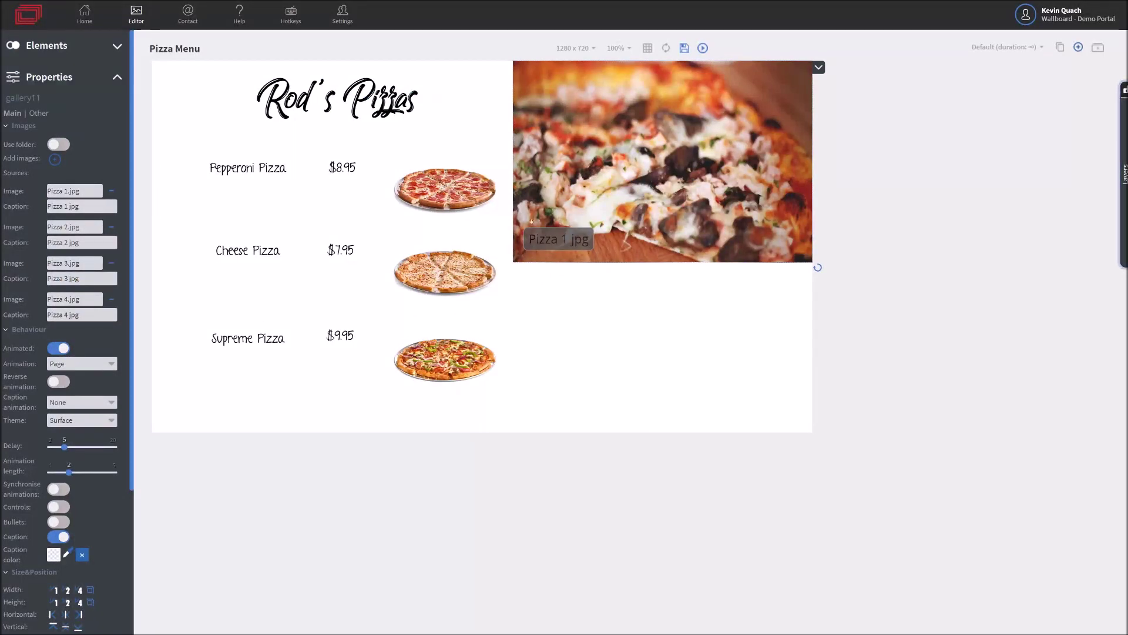
Step: Set the gallery's animation to Fade and turn off its captions
left_click(82, 363)
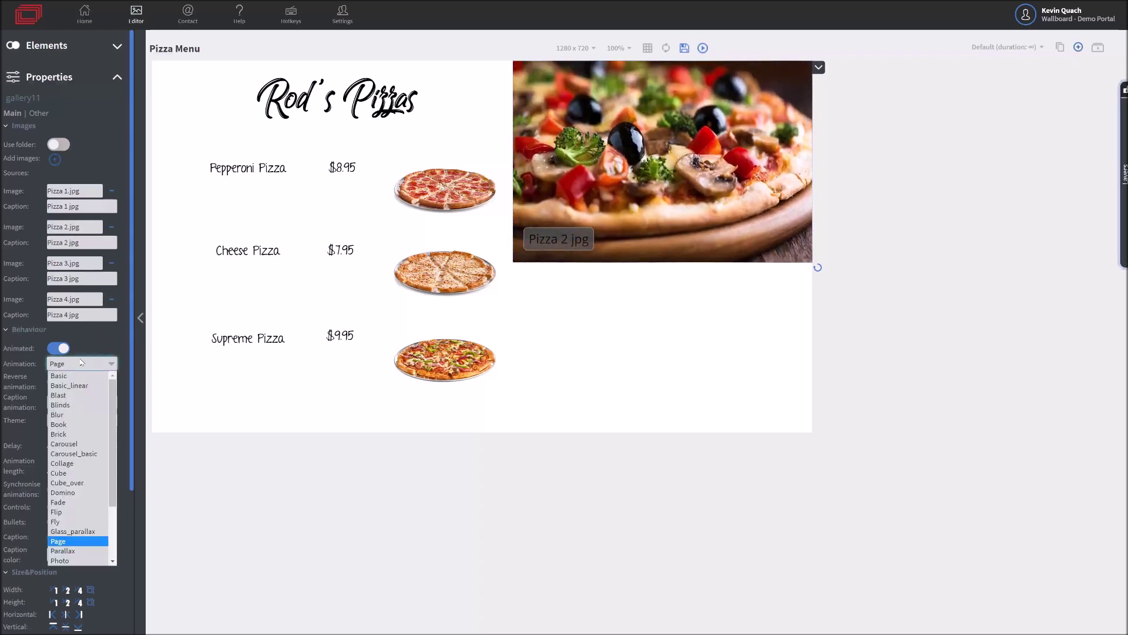
left_click(73, 504)
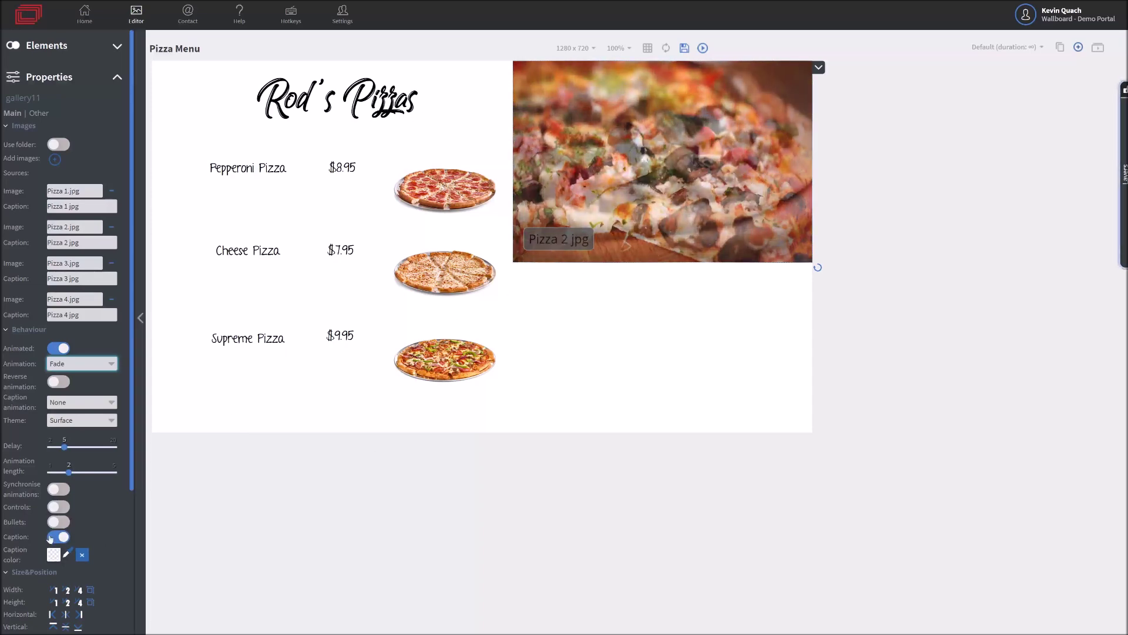
left_click(64, 536)
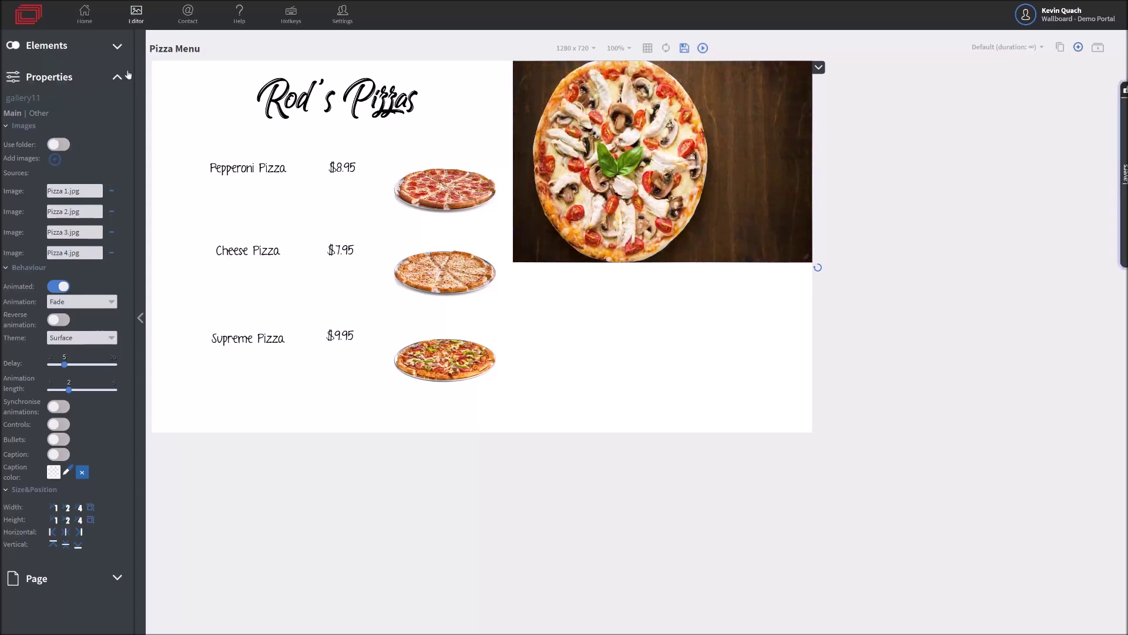
Step: Add a video element sized to fill the space below the image gallery, and widen the gallery so their edges line up
left_click(119, 47)
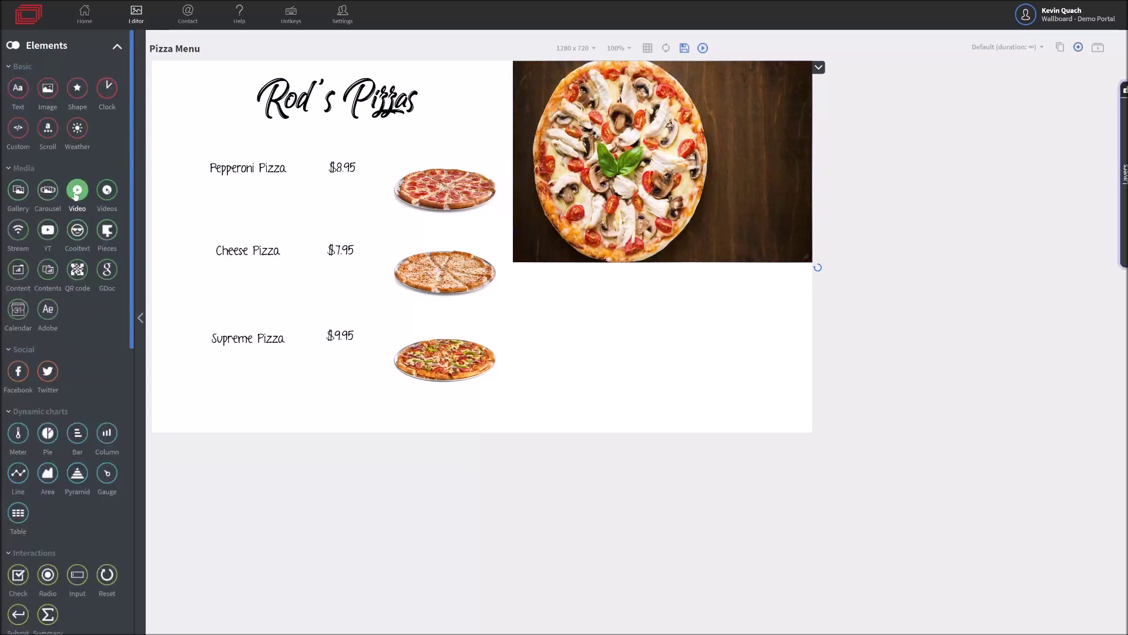
left_click_drag(77, 189, 781, 435)
mouse_move(727, 378)
left_mouse_down()
mouse_move(716, 378)
mouse_move(730, 382)
left_mouse_up()
left_click(654, 341)
left_click(539, 217)
left_click_drag(539, 216, 534, 216)
left_click_drag(812, 267, 818, 268)
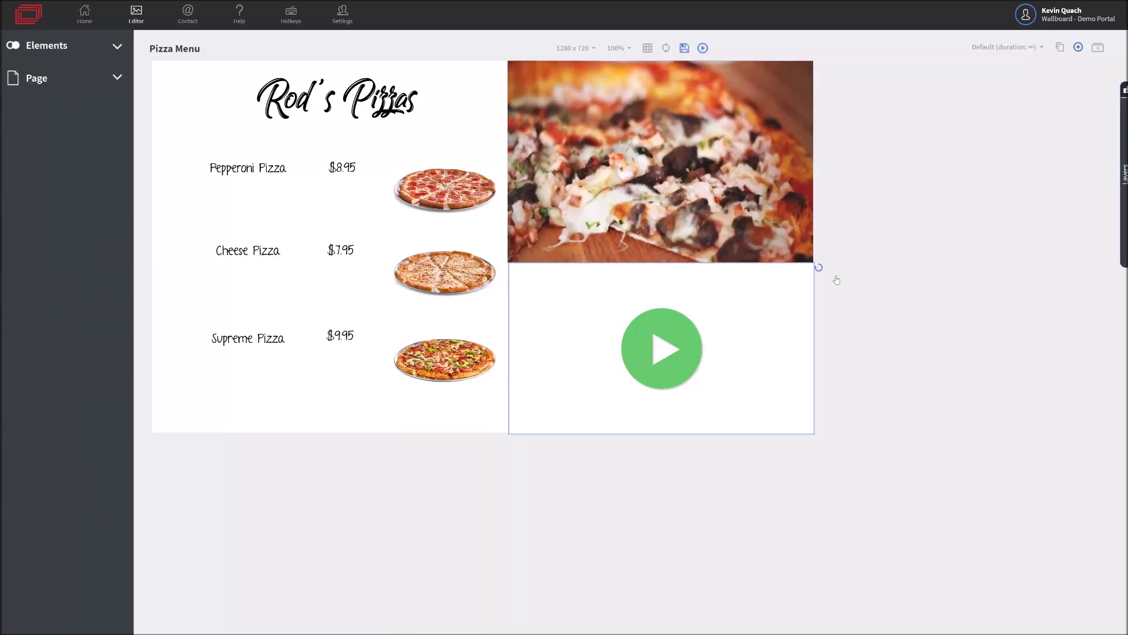
Step: Set the video element's source to Pizza Video.mp4
left_click(647, 363)
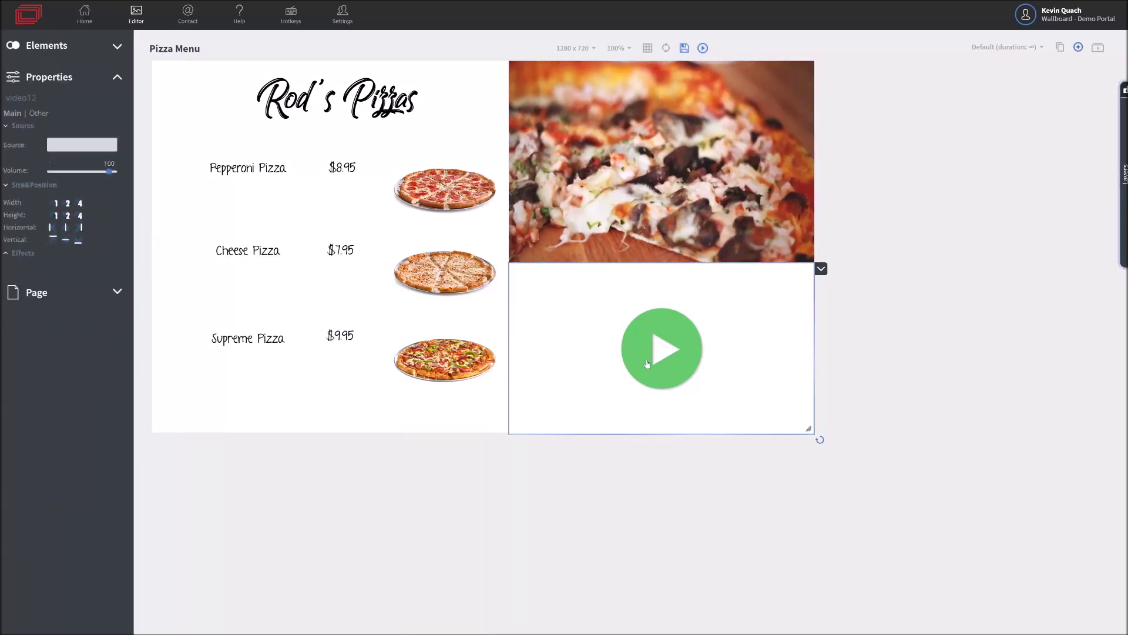
left_click(95, 145)
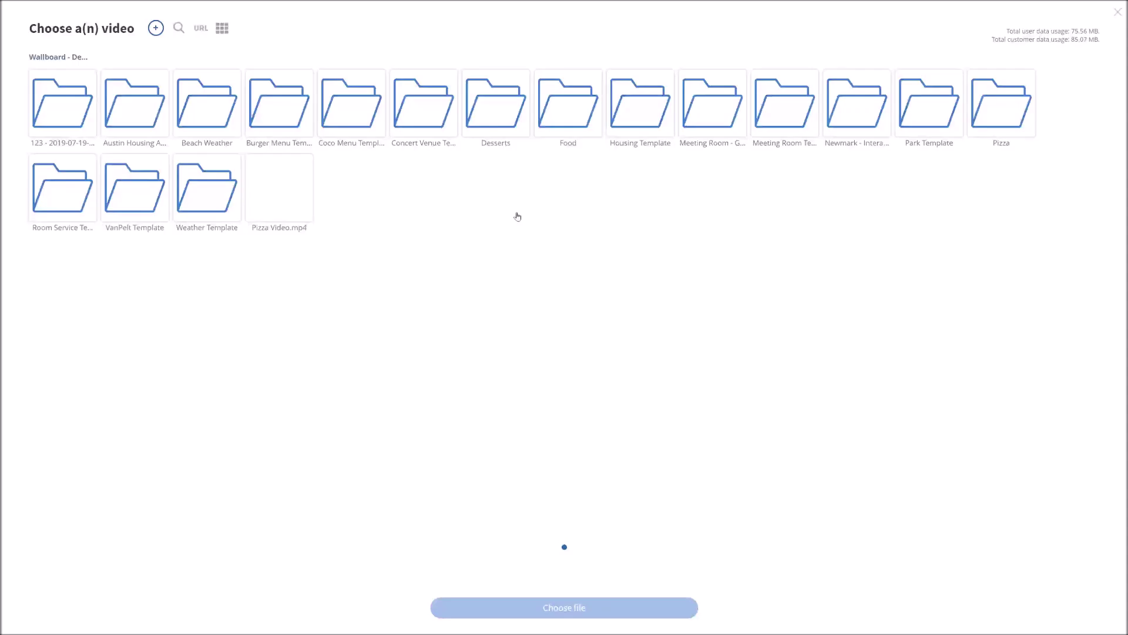
left_click(259, 184)
left_click(573, 611)
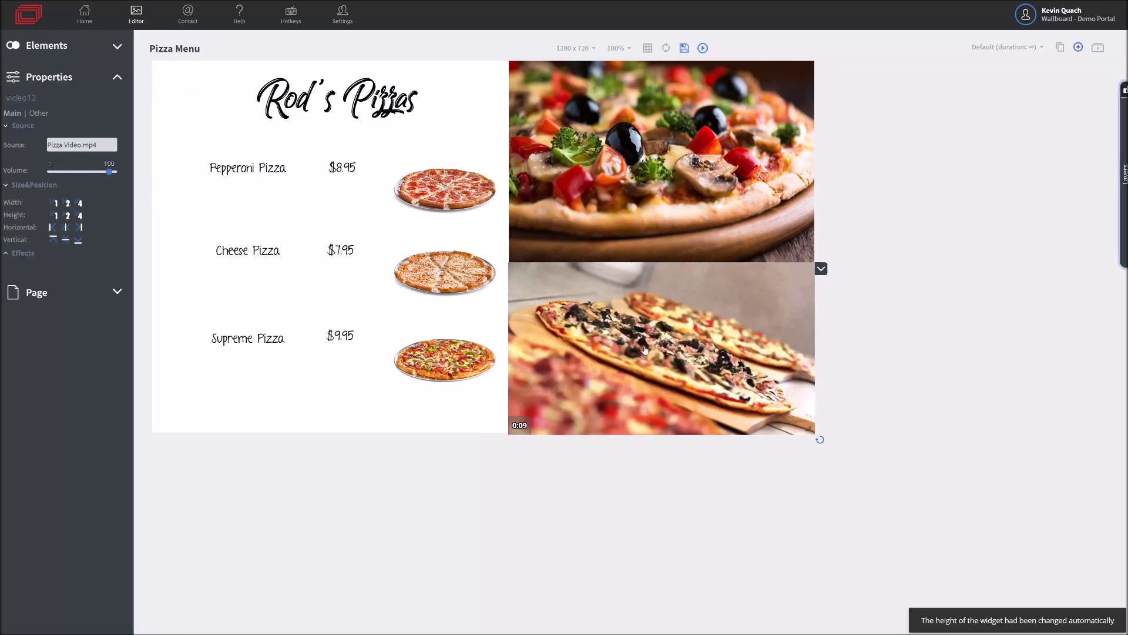
Step: Save the Pizza Menu page and preview it
left_click(907, 321)
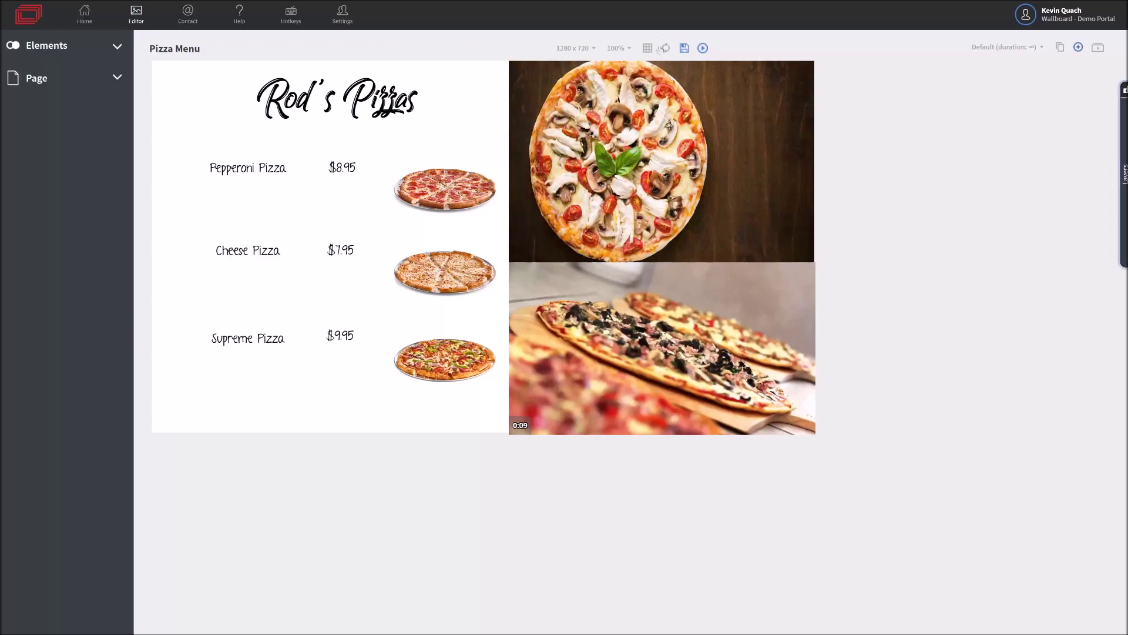
left_click(683, 49)
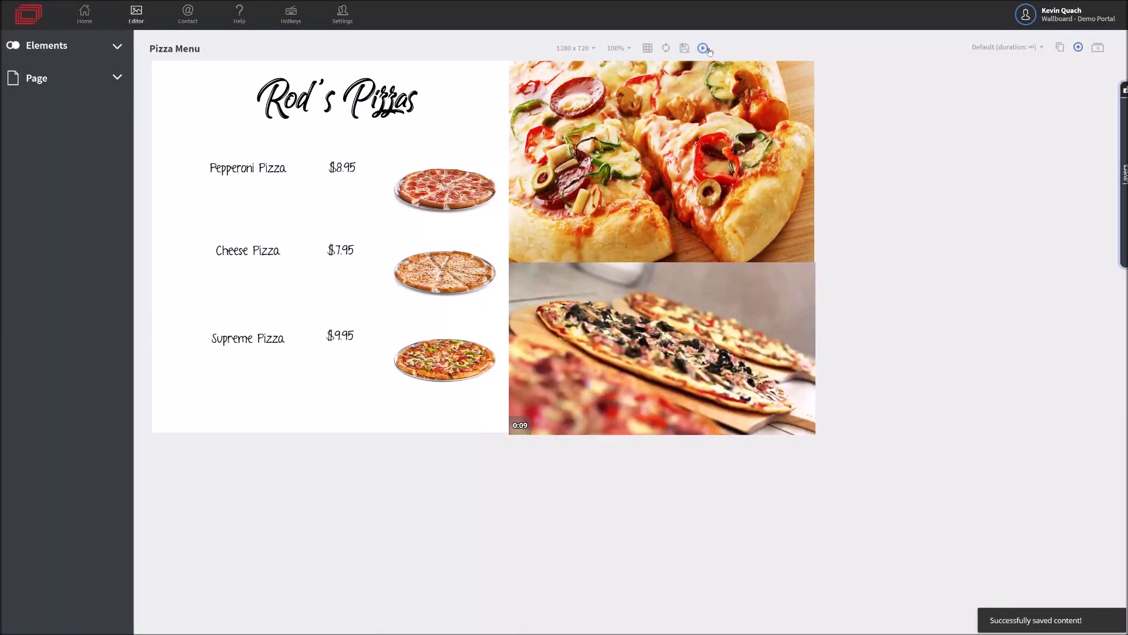
left_click(704, 48)
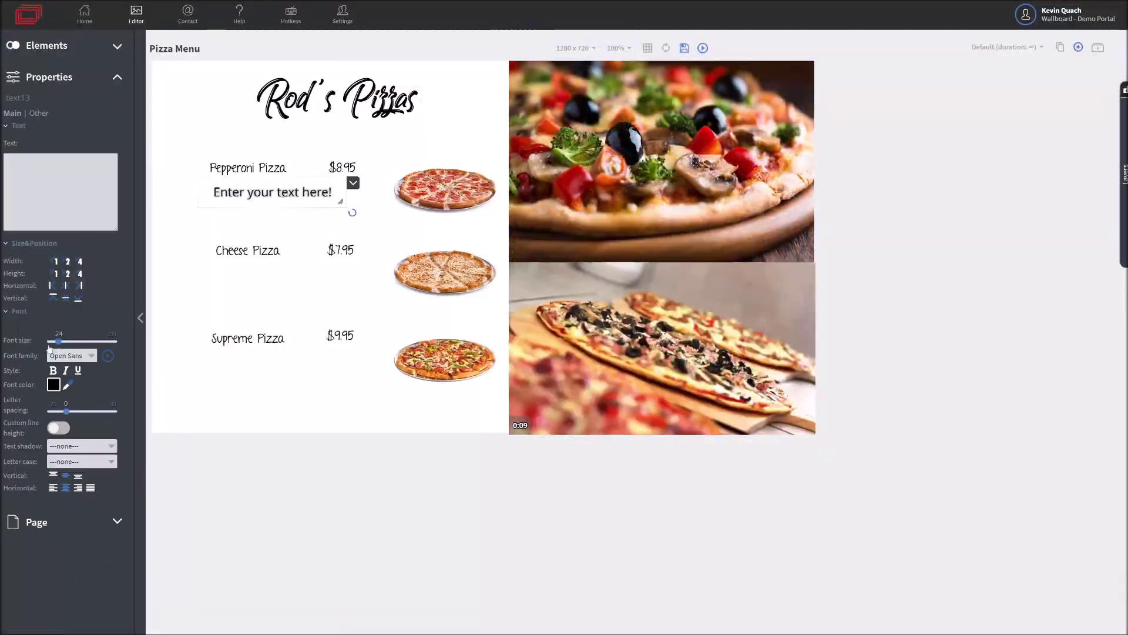
Step: Write "The classic American Pizza, loaded with cheese and fresh pepperoni slices." in the text element under Pepperoni Pizza, at font size 14
type("loaded with cheese and fresh pepperoni slices.")
left_click_drag(56, 341, 57, 340)
Step: Copy the description under Cheese Pizza and change it to "Cheese Lover's favorite, rich mozzarella, parmesan, and muenster piled on top of a thin crust."
key("ctrl+c")
key("ctrl+v")
left_click_drag(293, 191, 292, 274)
left_click_drag(27, 180, 413, 386)
type("Cheese Lover's favorite, rich mozzarella, parmesan, and muenster piled on top of a thin crust.")
Step: Add a description copy under Supreme Pizza reading "Fully loaded pizza with all your meats and vegetables, all covered with our signature cheese and marinara sauce."
left_click(289, 362)
key("ctrl+v")
type("Fully loaded pizza with all your meats and vega")
key("BackSpace")
type("etables, all covered with our signature cheese and marinara sauce.")
left_click(381, 396)
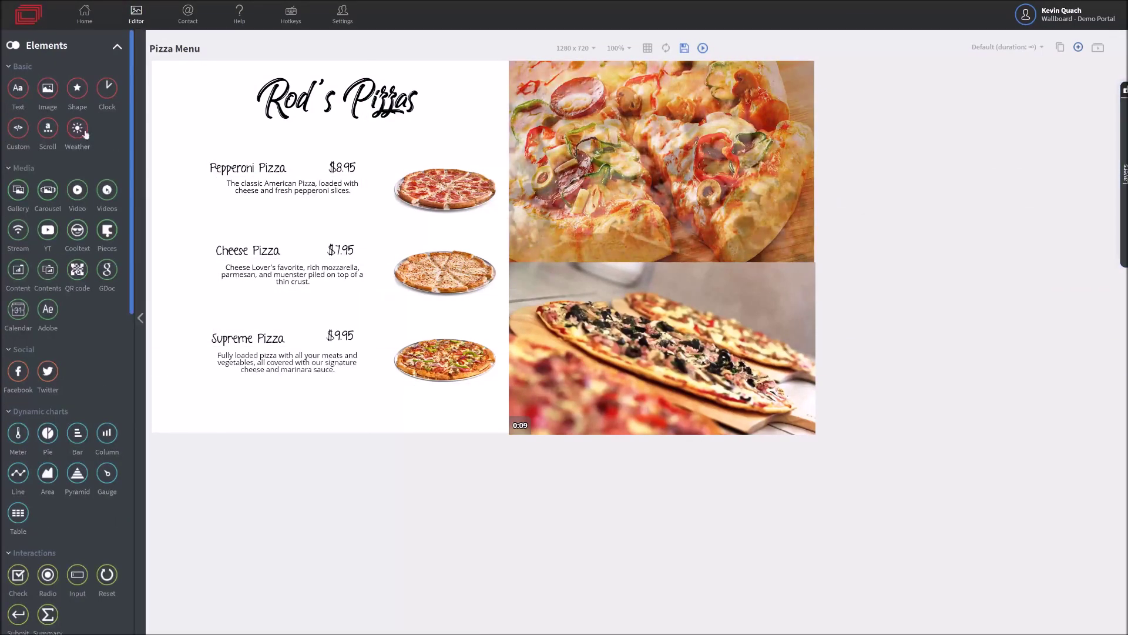
Step: Add an image element and enlarge it to cover the whole menu text area beside the gallery and video
left_click_drag(53, 83, 178, 77)
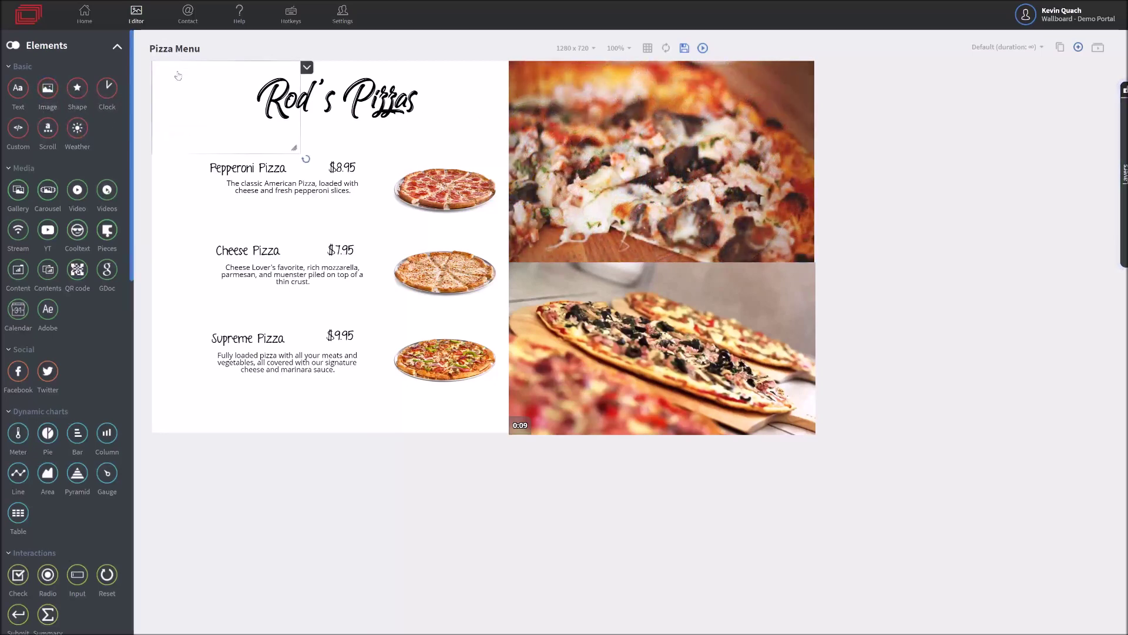
left_click_drag(294, 146, 510, 436)
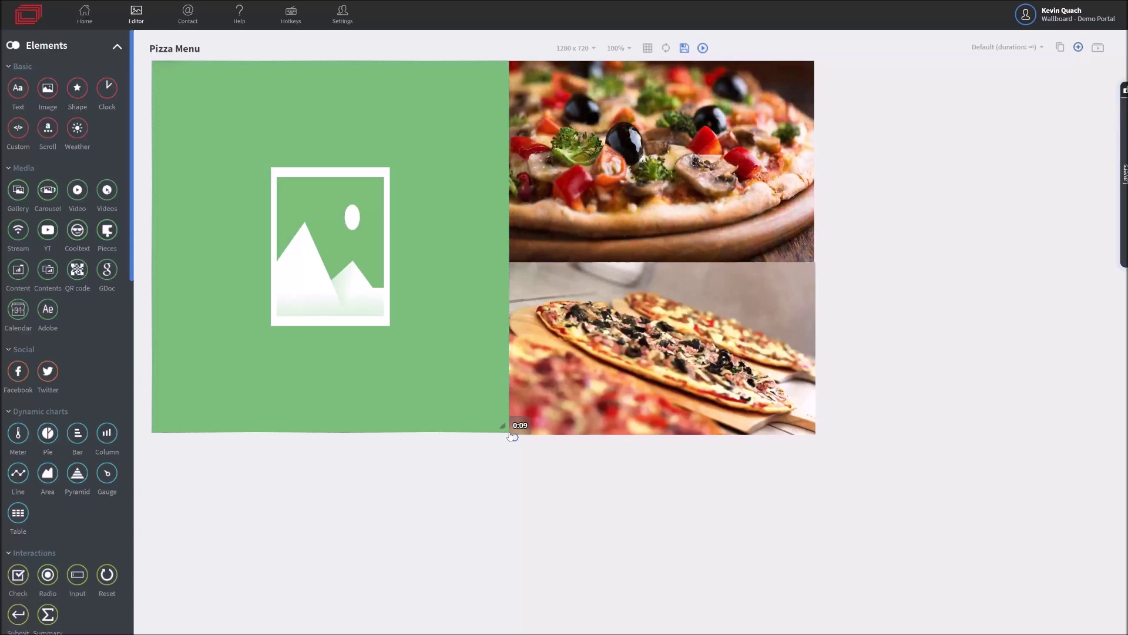
left_click(486, 365)
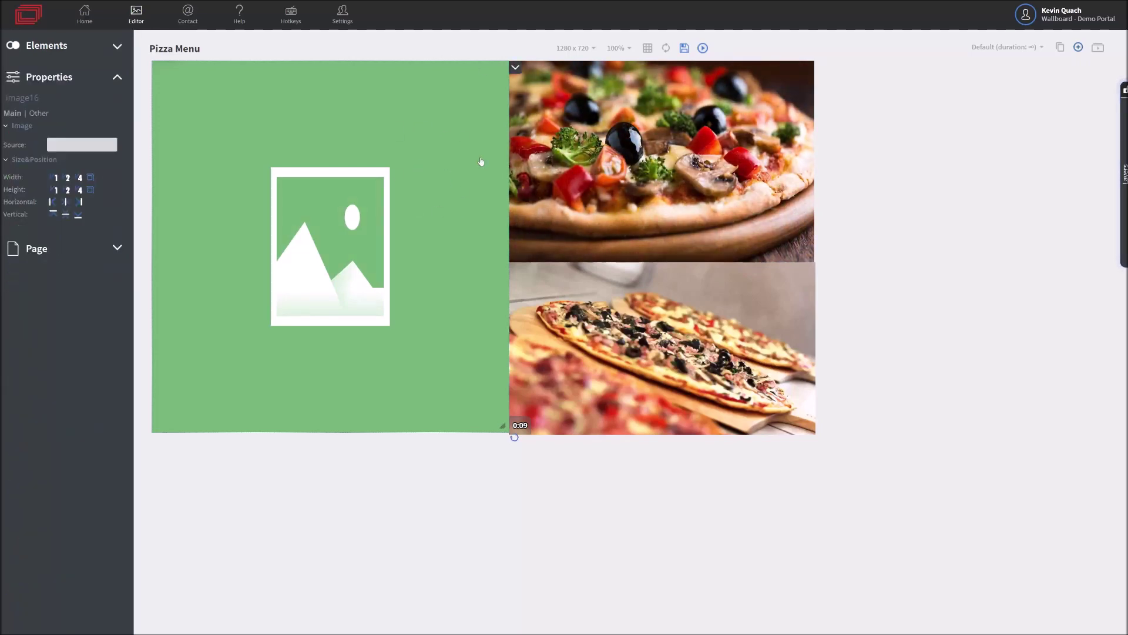
Step: Move the new image to the backmost layer and set its source to 0j5had.jpg
mouse_move(1125, 181)
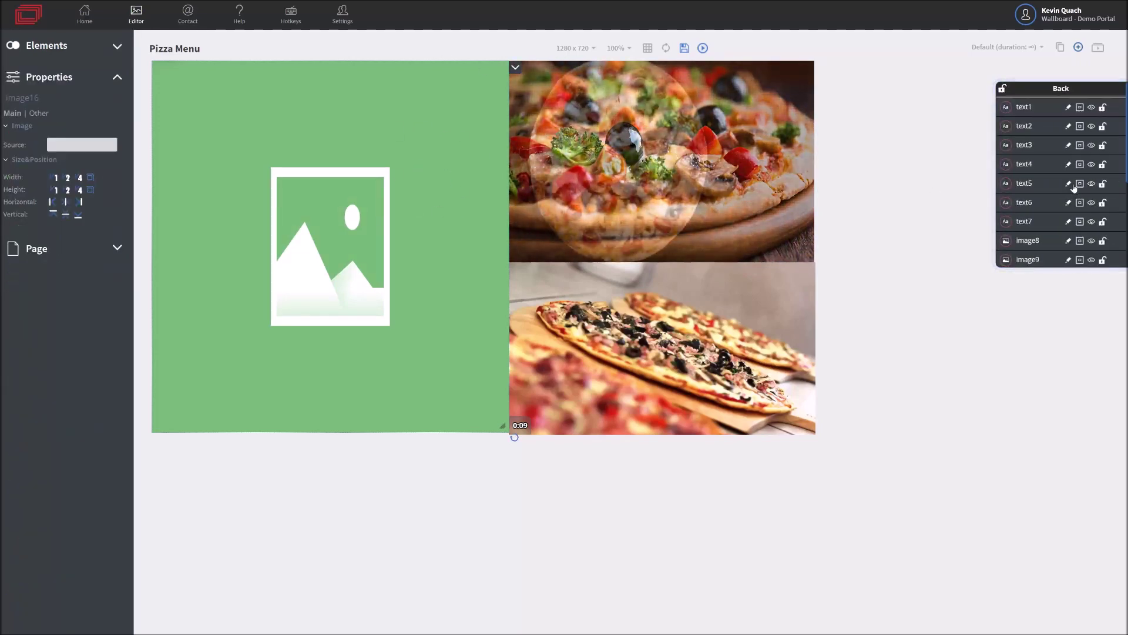
scroll(1068, 185, "down", 3)
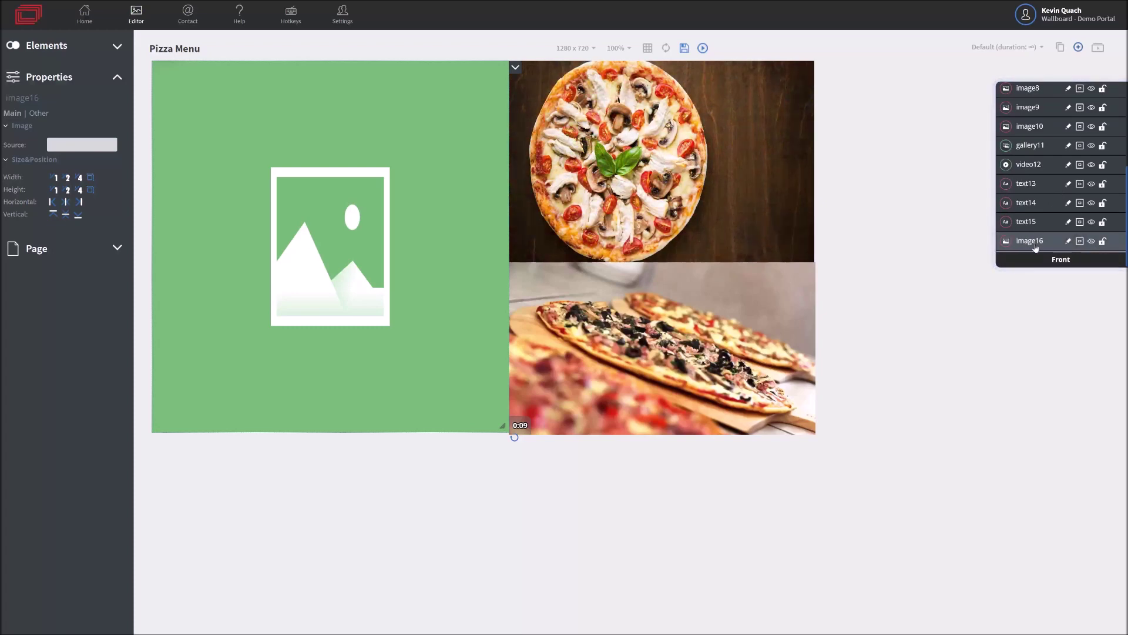
left_click_drag(1028, 211, 1050, 105)
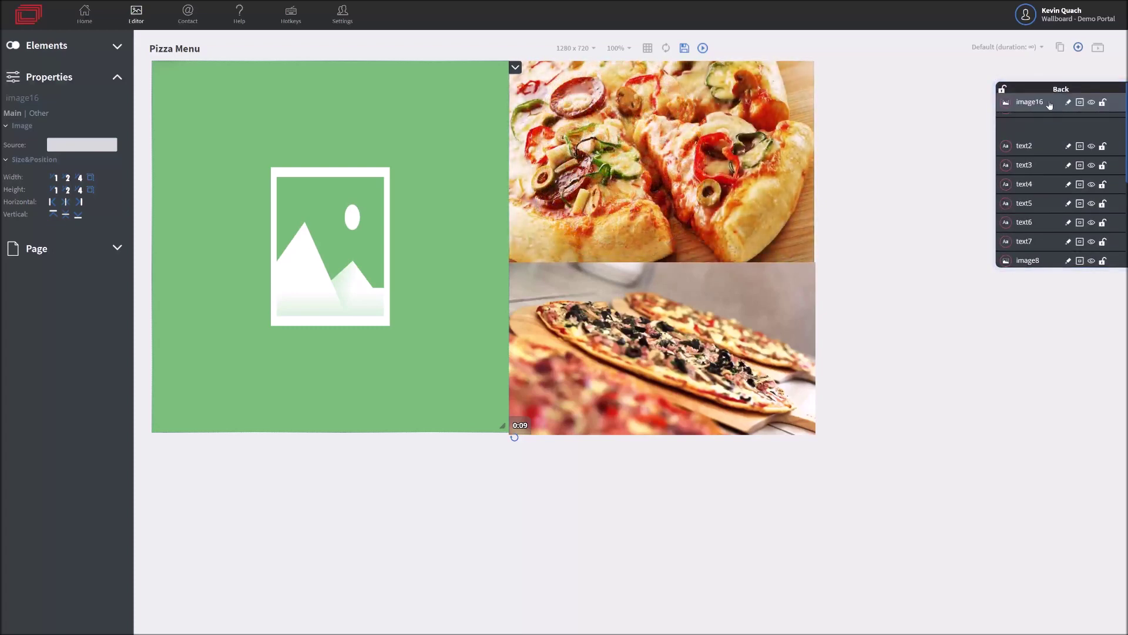
left_click_drag(1046, 108, 1041, 121)
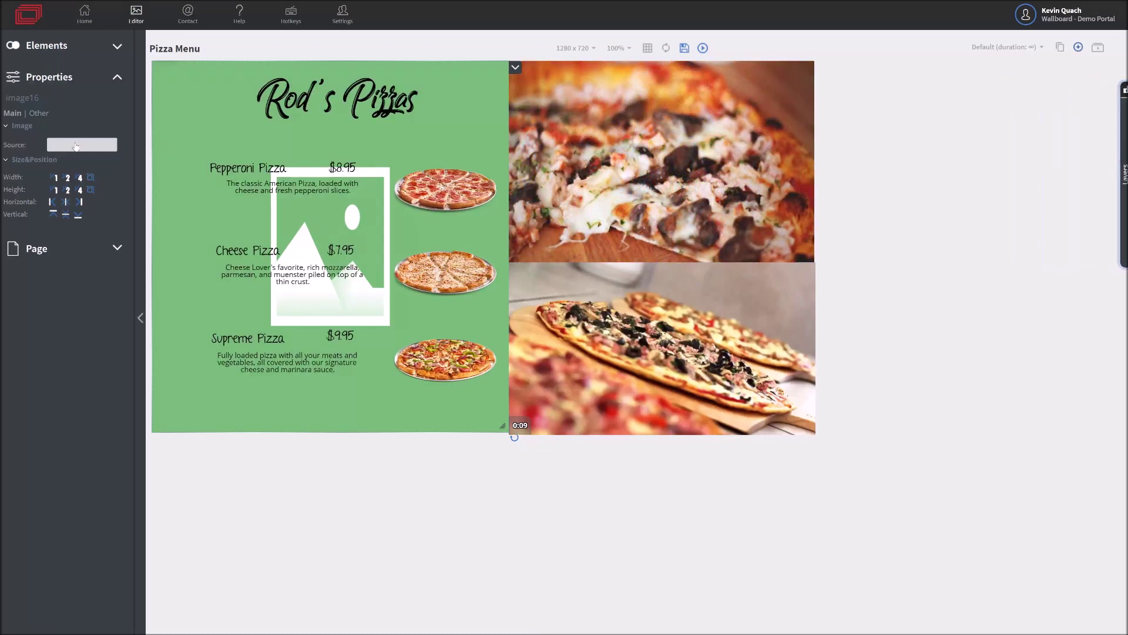
left_click(75, 145)
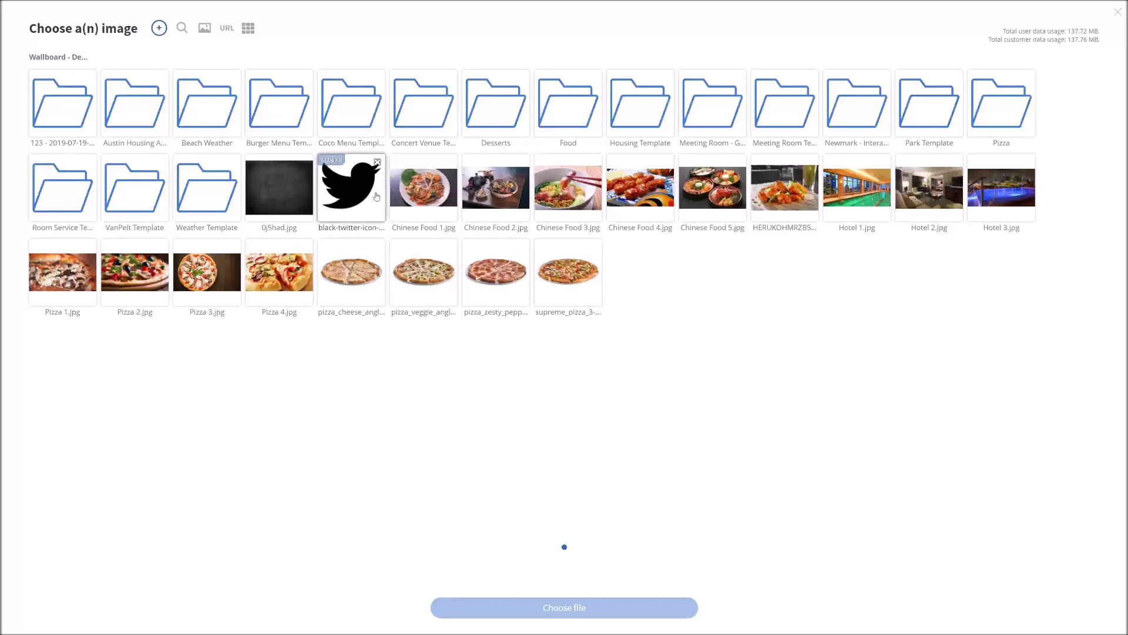
double_click(273, 200)
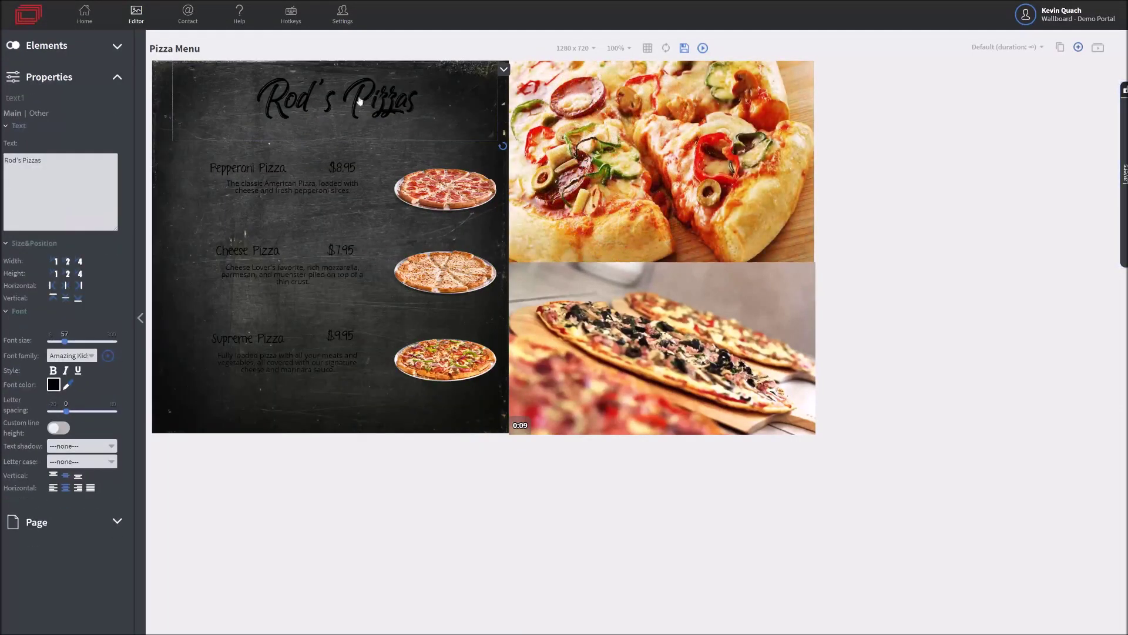
Step: Set the font color of the Rod's Pizzas title to #fffefe
left_click(54, 384)
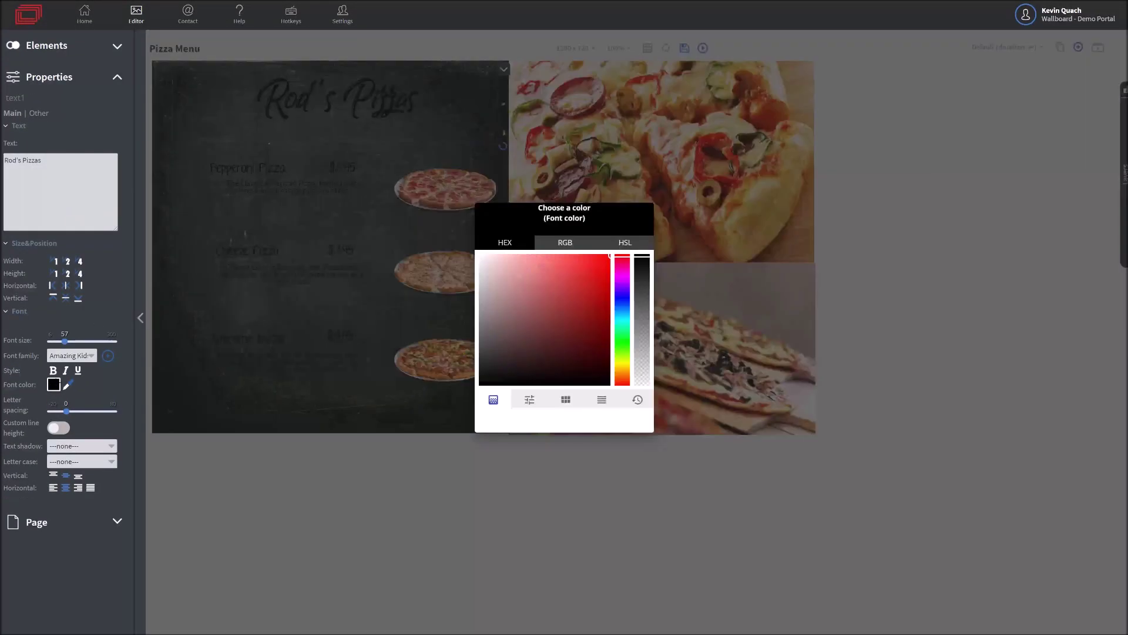
left_click_drag(492, 260, 467, 238)
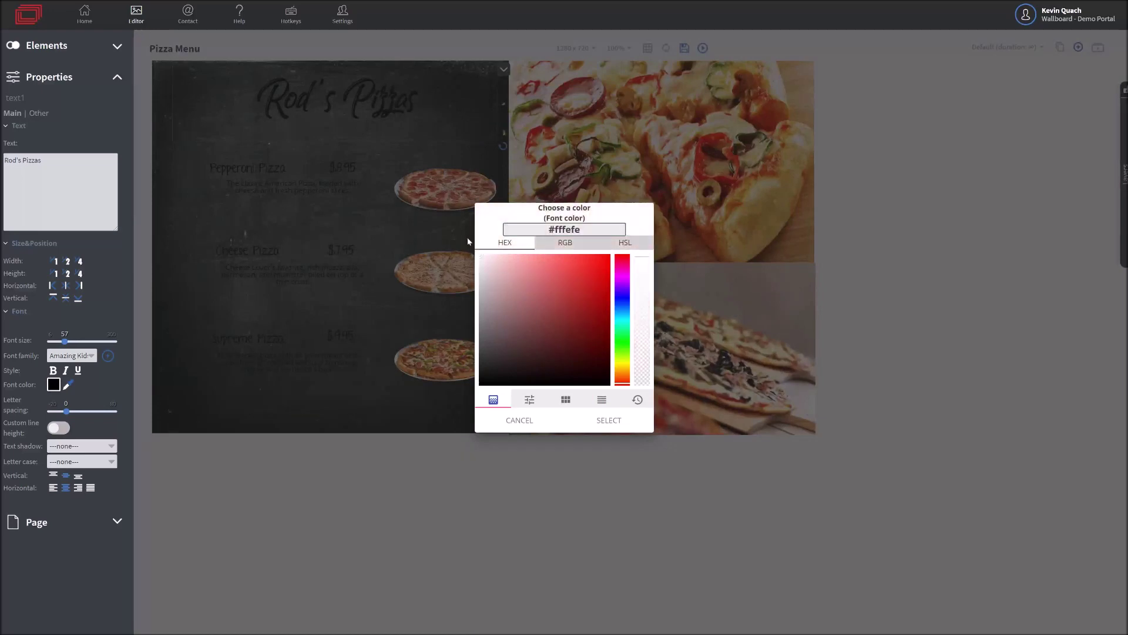
left_click(607, 432)
Step: Set the font color of the Pepperoni Pizza name, price and description to #fffefe
left_click(254, 168)
left_click(53, 385)
left_click_drag(492, 259, 468, 241)
left_click(607, 424)
left_click(342, 168)
left_click(54, 384)
left_click_drag(492, 259, 407, 220)
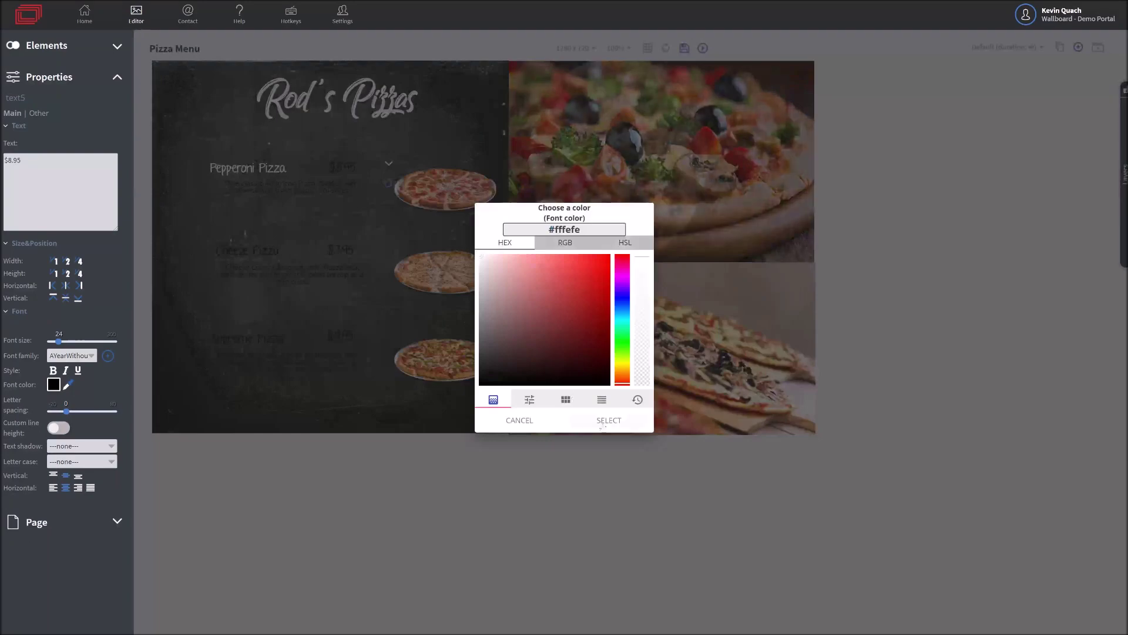
left_click(605, 423)
left_click(292, 187)
left_click(54, 384)
left_click(607, 423)
Step: Set the font color of the Cheese Pizza name, price and description to #fffefe
left_click(248, 251)
left_click(54, 385)
left_click_drag(492, 259, 468, 241)
left_click(54, 385)
left_click(607, 423)
Step: Set the font color of the Supreme Pizza name, price and description to #fffefe
left_click(248, 339)
left_click(54, 385)
left_click(607, 423)
left_click(341, 336)
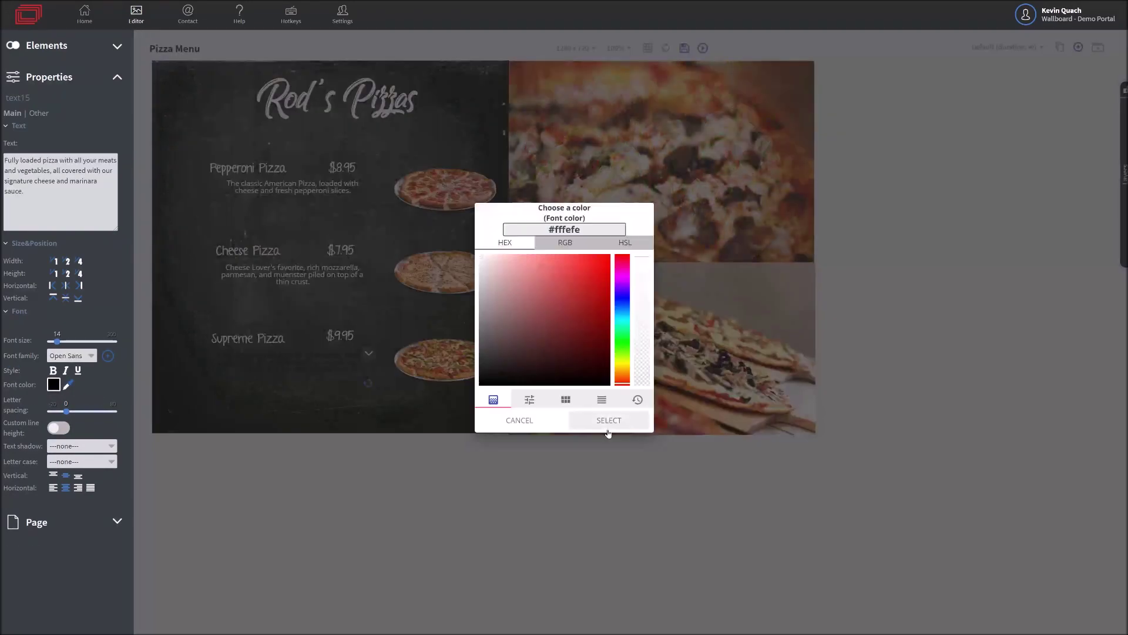